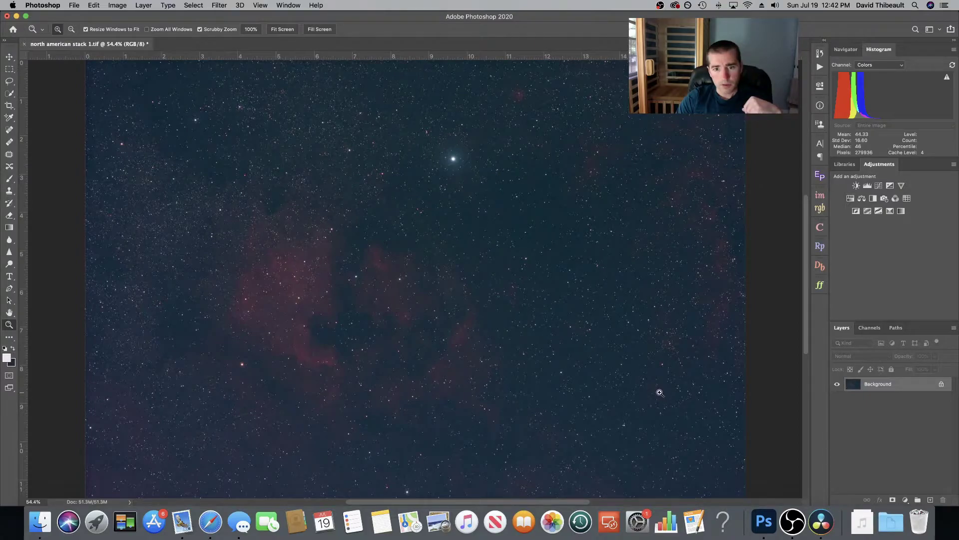
Step: Unlock the background layer and add a Threshold adjustment layer above it with the threshold level at 64
{"action": "left_click", "coordinate": [942, 385]}
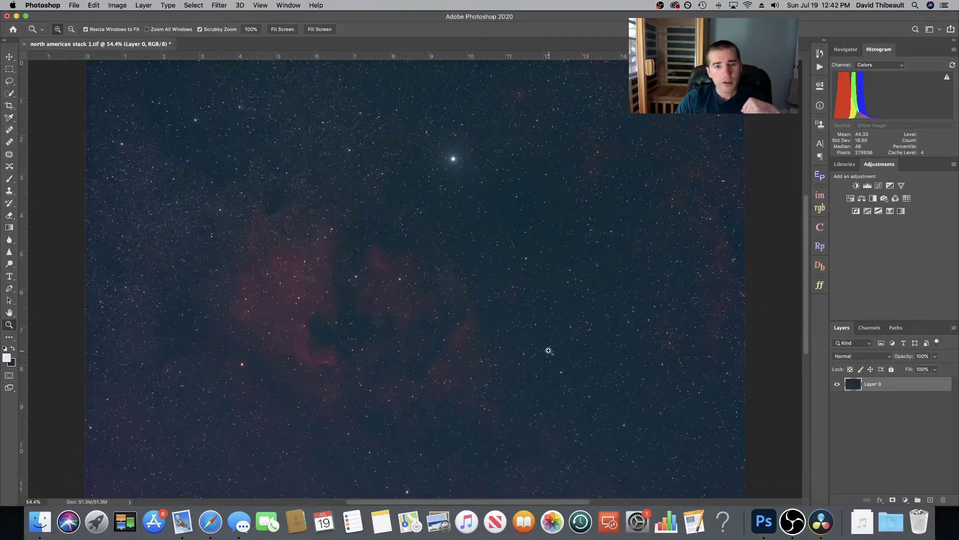
{"action": "left_click", "coordinate": [144, 6]}
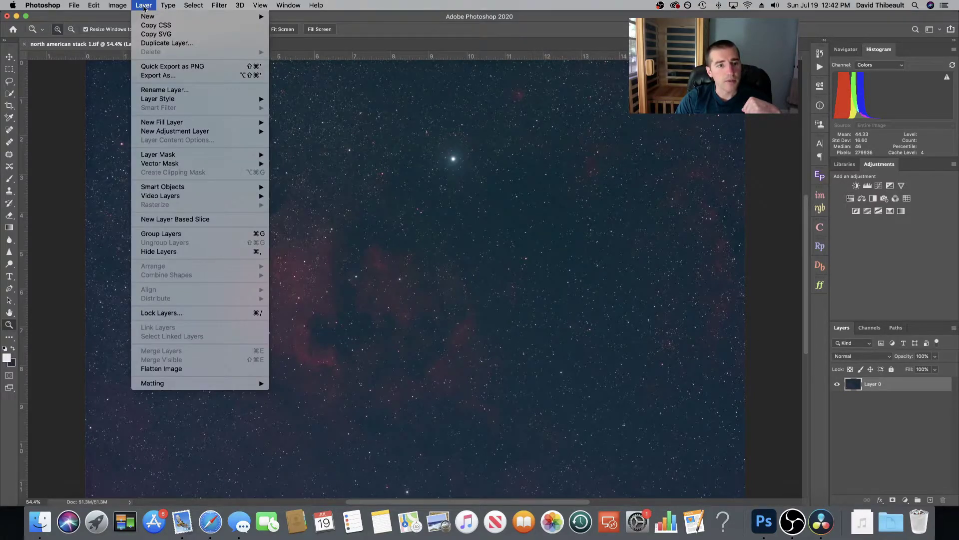
{"action": "mouse_move", "coordinate": [191, 133]}
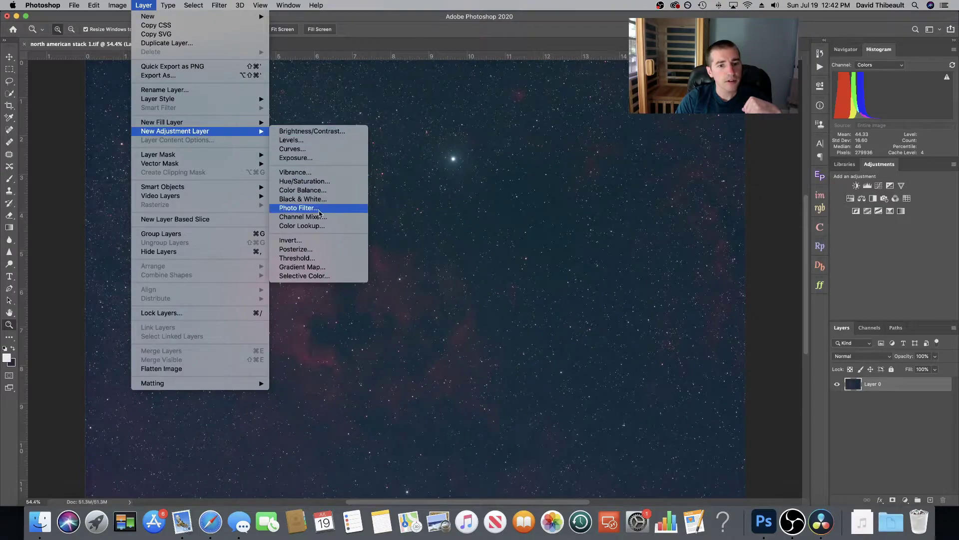
{"action": "left_click", "coordinate": [338, 259]}
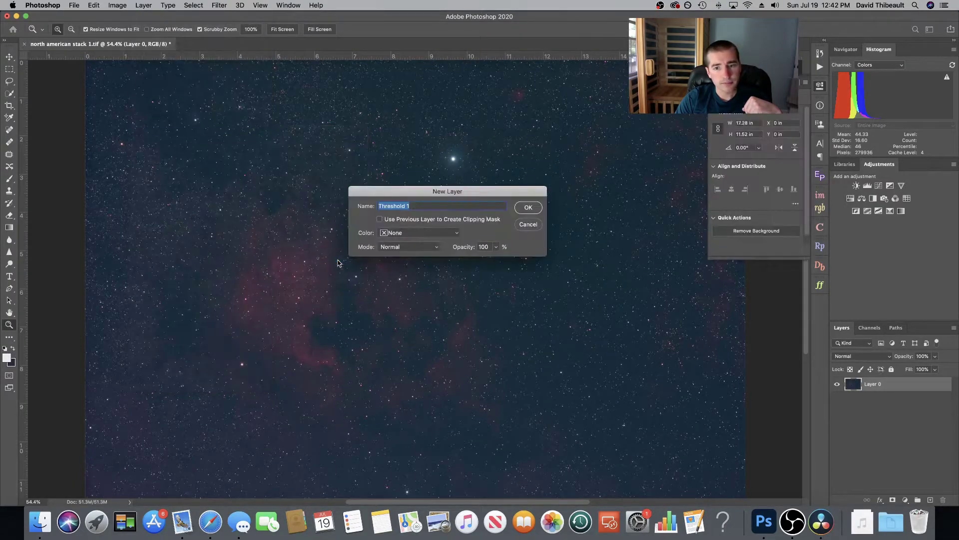
{"action": "left_click", "coordinate": [529, 210]}
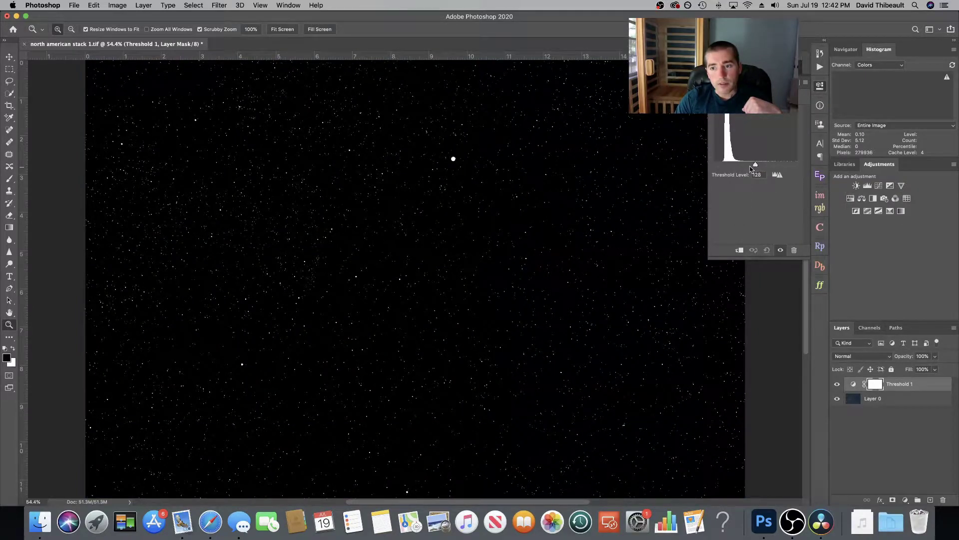
{"action": "left_click_drag", "start_coordinate": [754, 164], "coordinate": [735, 167]}
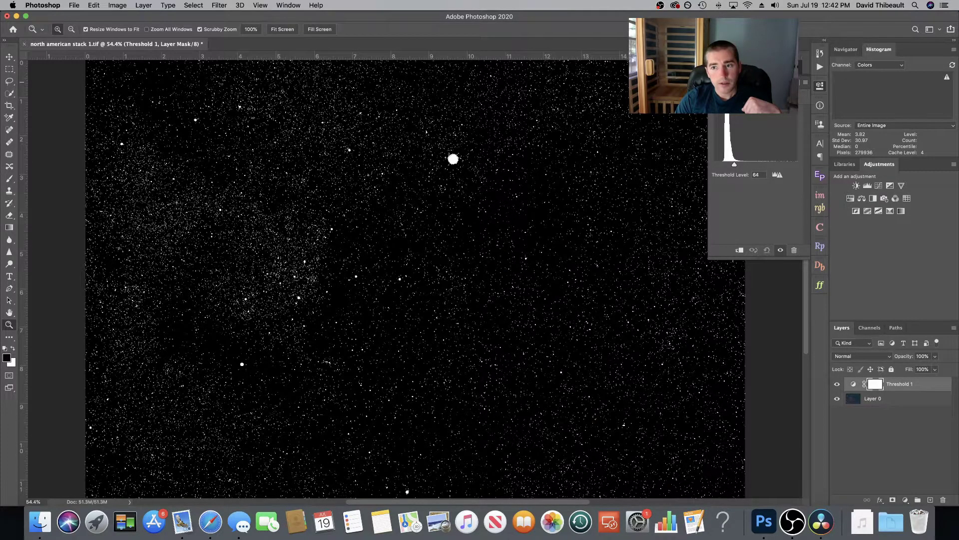
{"action": "left_click", "coordinate": [795, 82]}
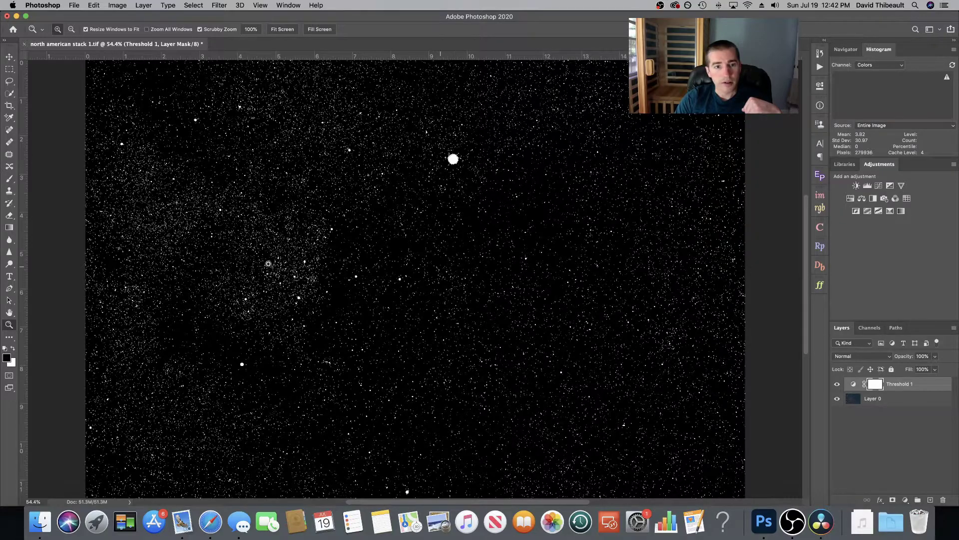
Step: Place one color sampler on a dark patch of sky at the upper left of the image and another on the brightest star
{"action": "left_click", "coordinate": [9, 120]}
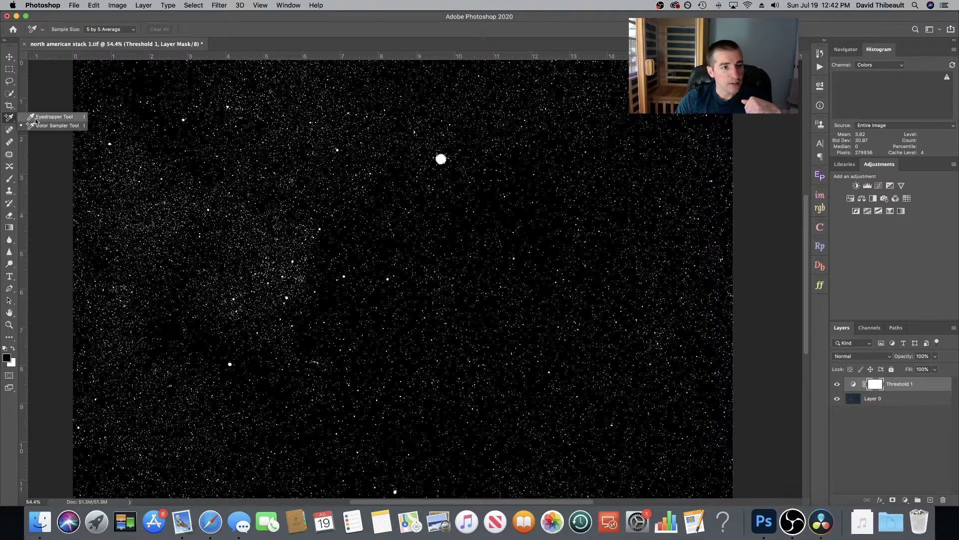
{"action": "left_click", "coordinate": [64, 129]}
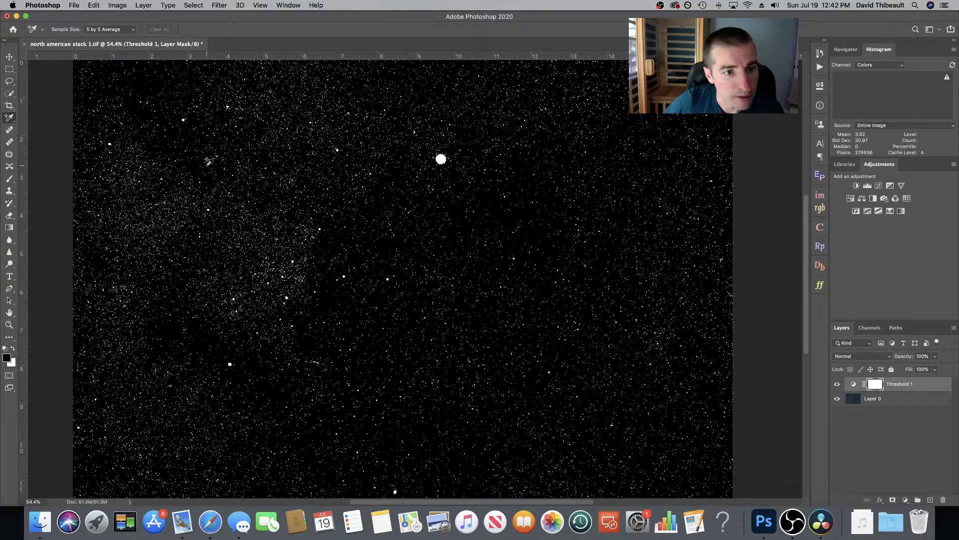
{"action": "left_click", "coordinate": [207, 165]}
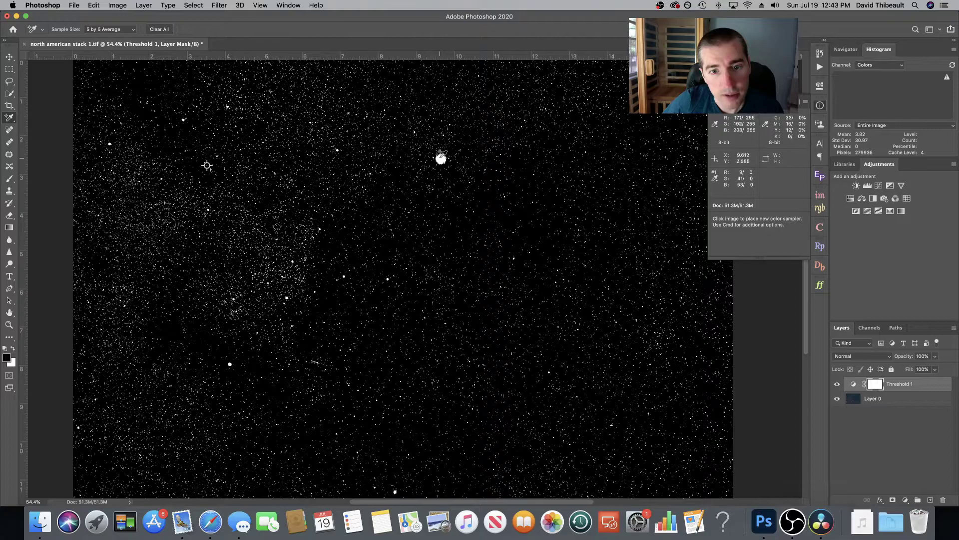
{"action": "left_click", "coordinate": [440, 159]}
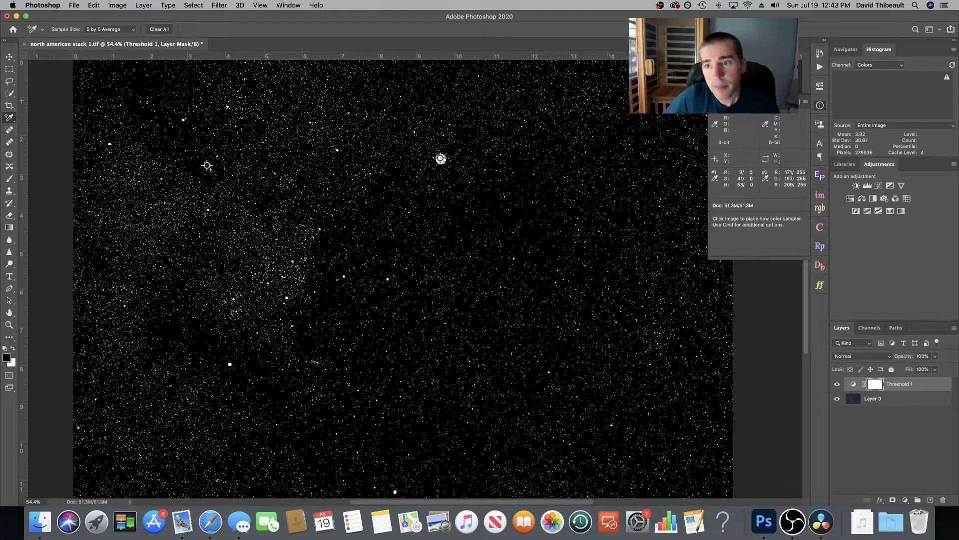
{"action": "left_click", "coordinate": [820, 105]}
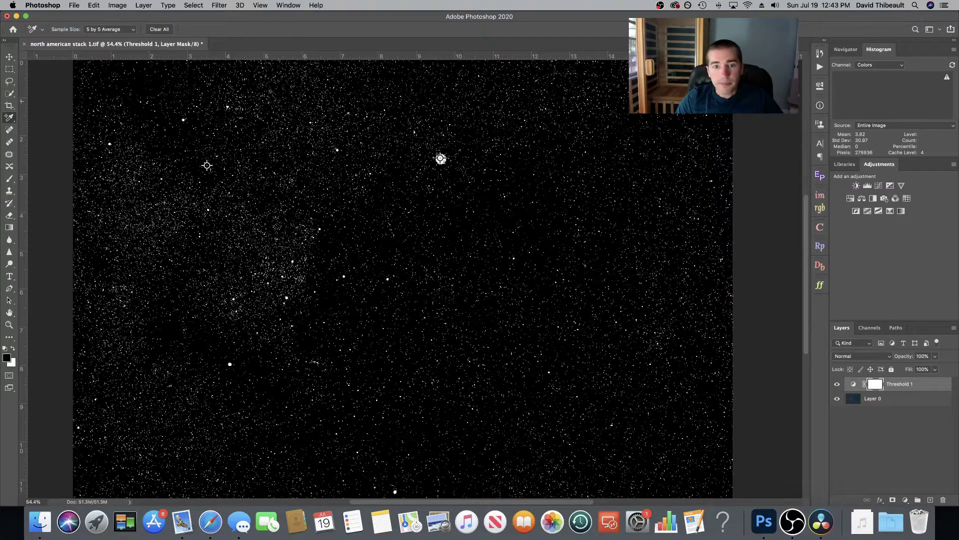
Step: Delete the Threshold adjustment layer
{"action": "left_click", "coordinate": [853, 389]}
{"action": "left_click_drag", "start_coordinate": [854, 386], "coordinate": [944, 500]}
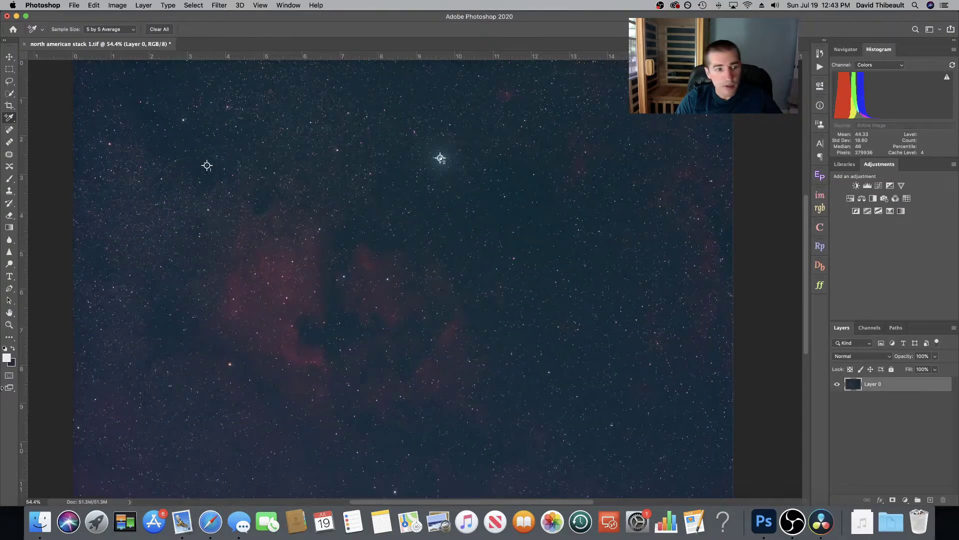
{"action": "left_click", "coordinate": [9, 325]}
{"action": "right_click", "coordinate": [230, 304]}
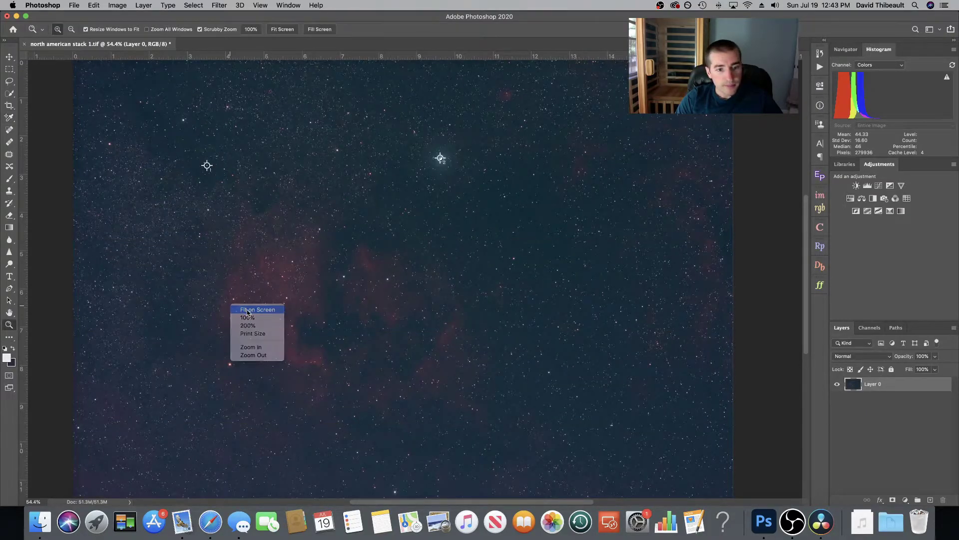
{"action": "left_click", "coordinate": [232, 310]}
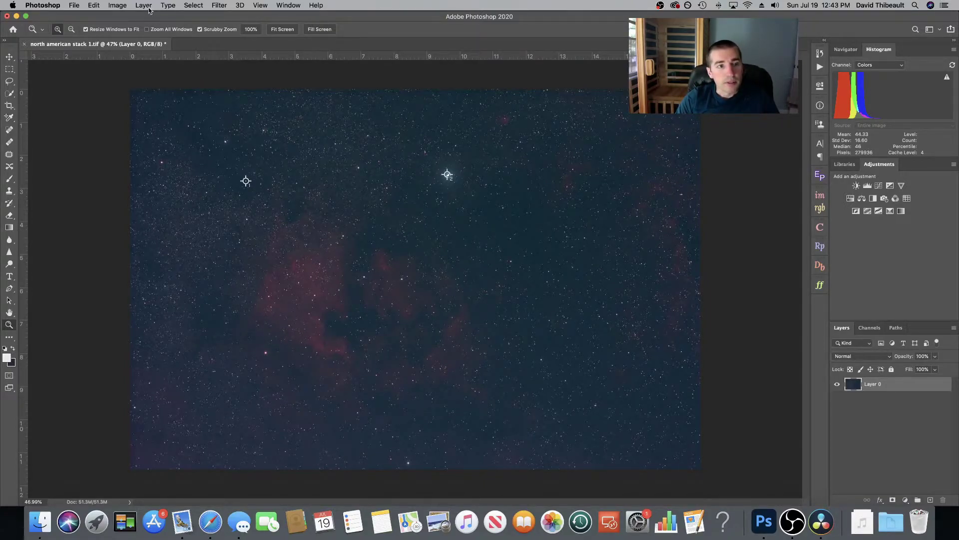
Step: Open a Levels adjustment on the image layer and show the color sampler readouts beside it
{"action": "left_click", "coordinate": [118, 6]}
{"action": "mouse_move", "coordinate": [214, 32]}
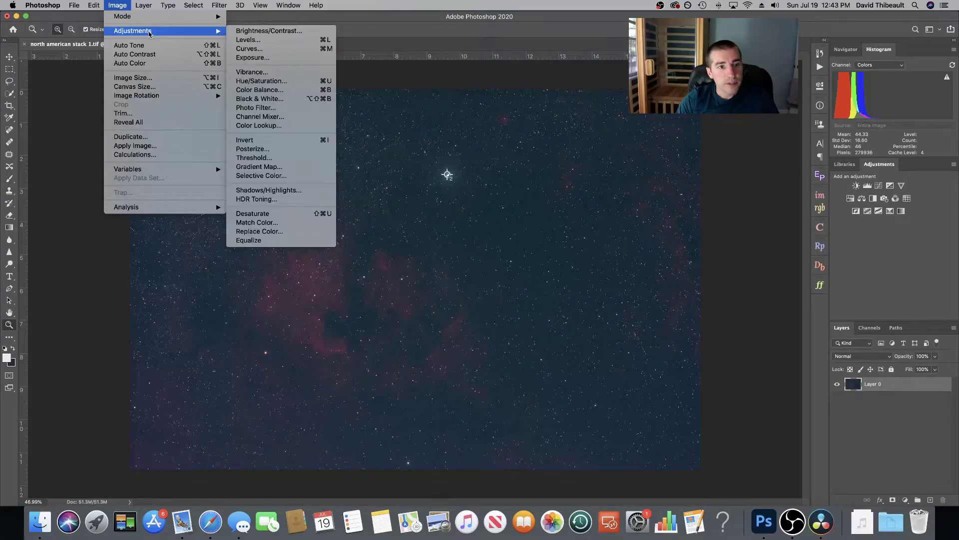
{"action": "left_click", "coordinate": [280, 39]}
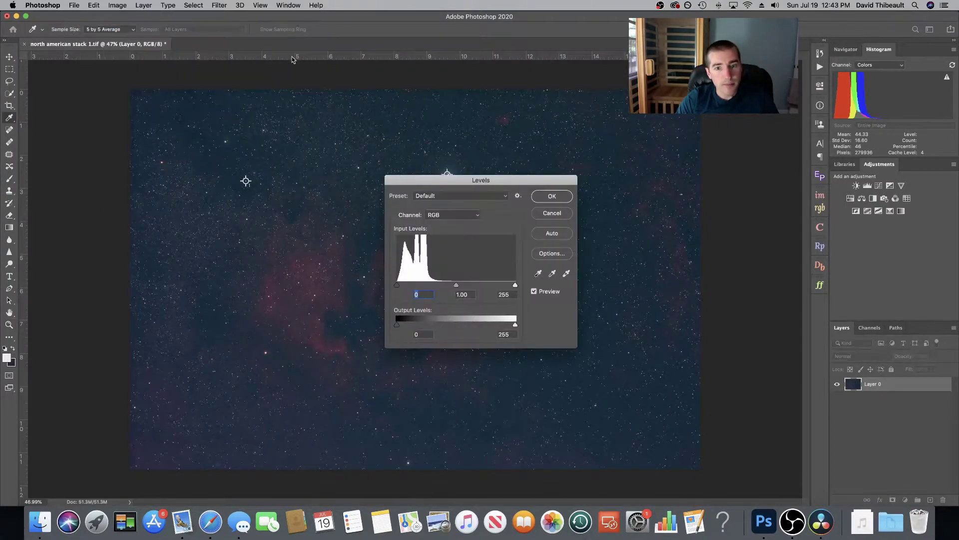
{"action": "left_click_drag", "start_coordinate": [468, 183], "coordinate": [378, 196]}
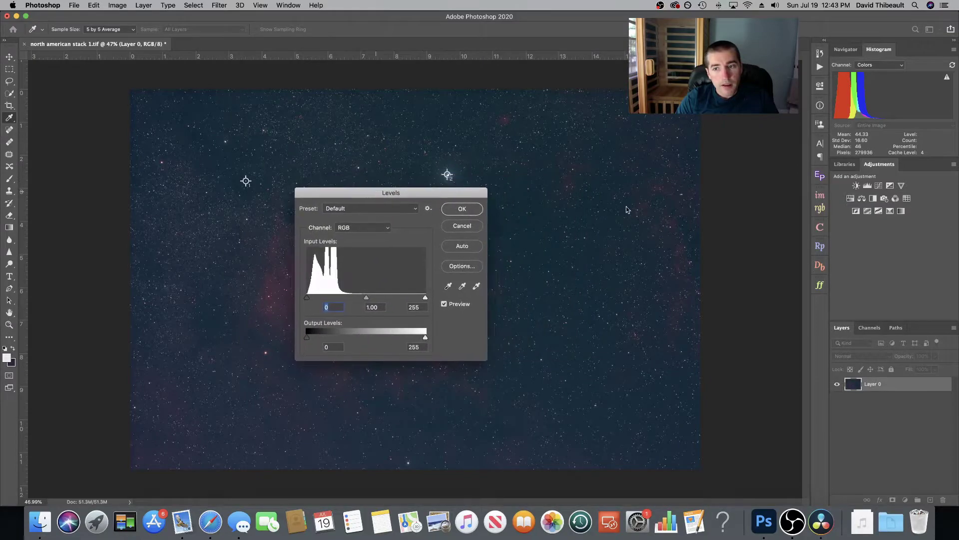
{"action": "left_click", "coordinate": [820, 107]}
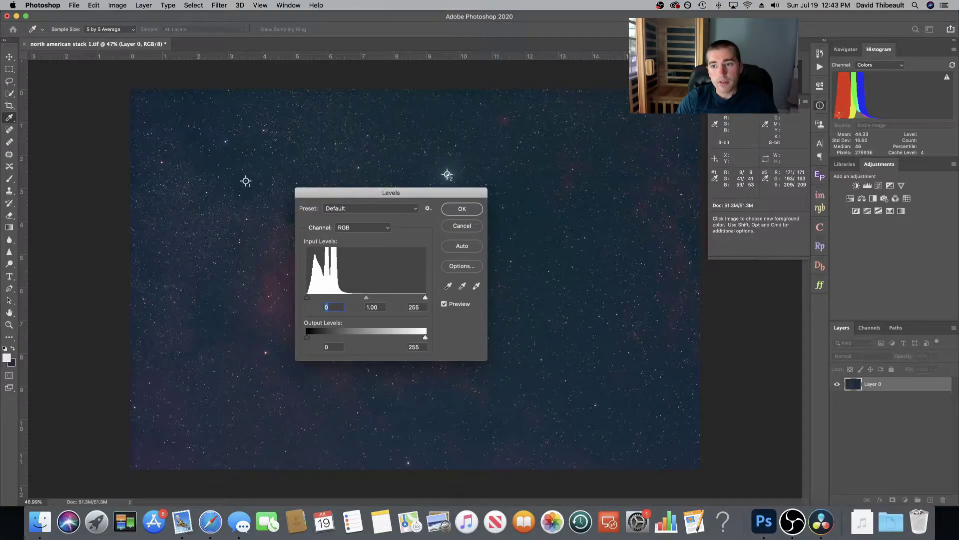
{"action": "left_click", "coordinate": [287, 6]}
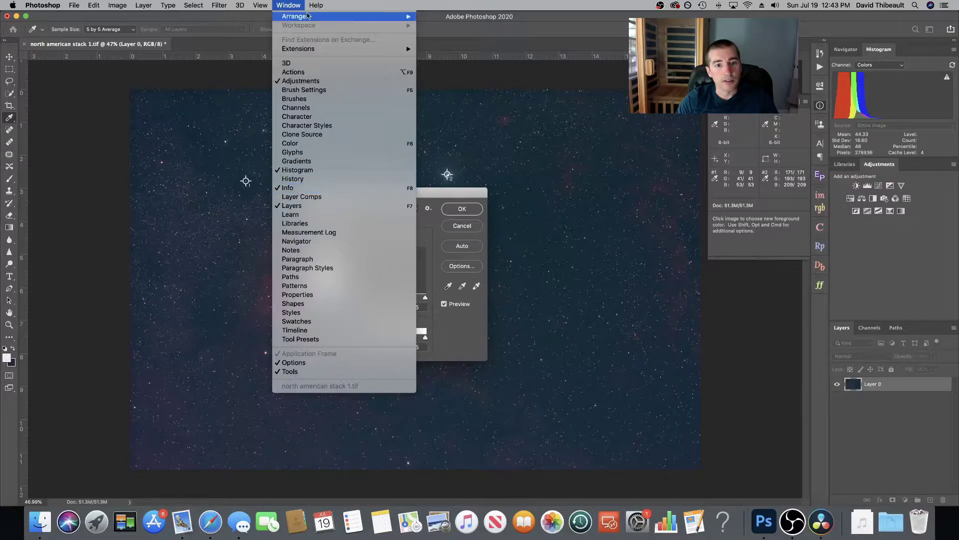
{"action": "left_click", "coordinate": [294, 6]}
{"action": "left_click_drag", "start_coordinate": [400, 193], "coordinate": [540, 125]}
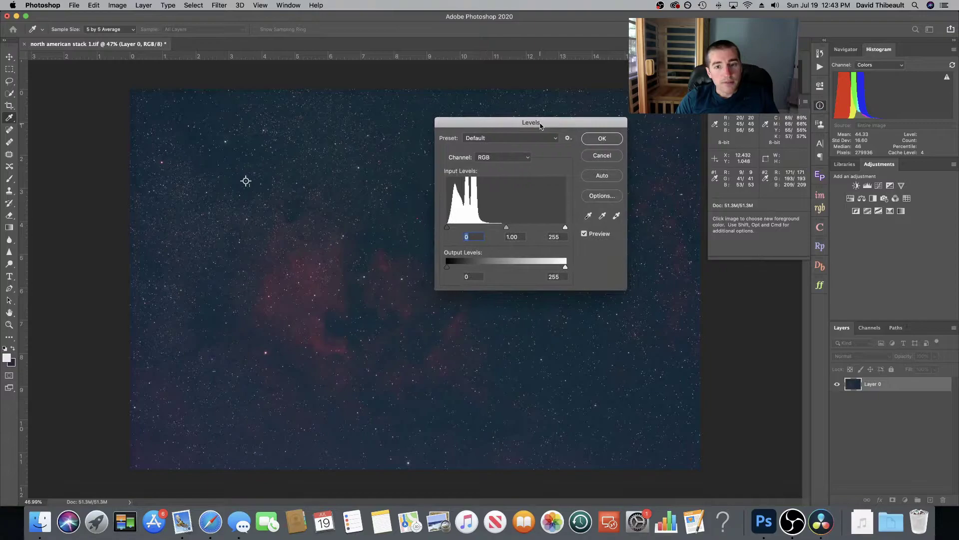
Step: Set the Green channel's black input level to 18 in the Levels adjustment
{"action": "left_click", "coordinate": [528, 158]}
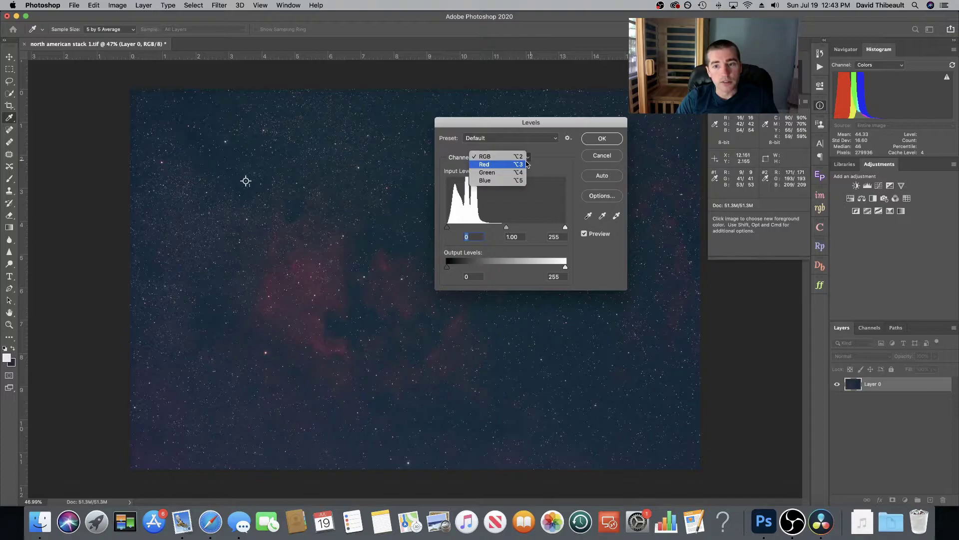
{"action": "left_click", "coordinate": [507, 172]}
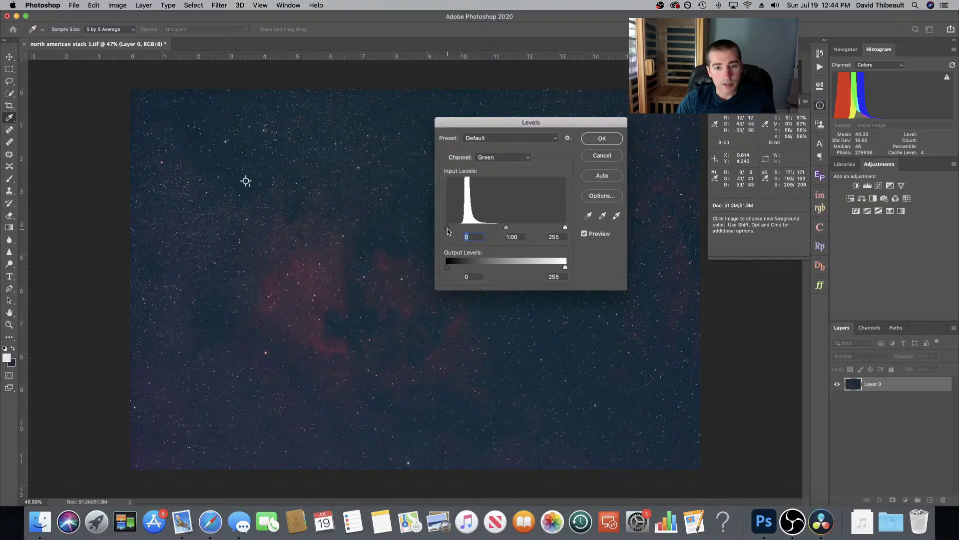
{"action": "left_click_drag", "start_coordinate": [447, 231], "coordinate": [451, 231]}
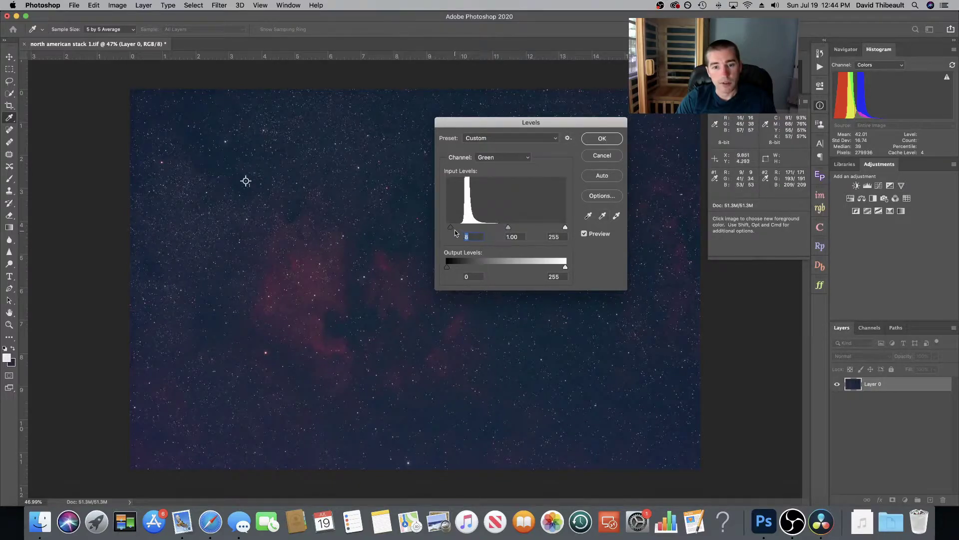
{"action": "left_click_drag", "start_coordinate": [452, 230], "coordinate": [456, 231]}
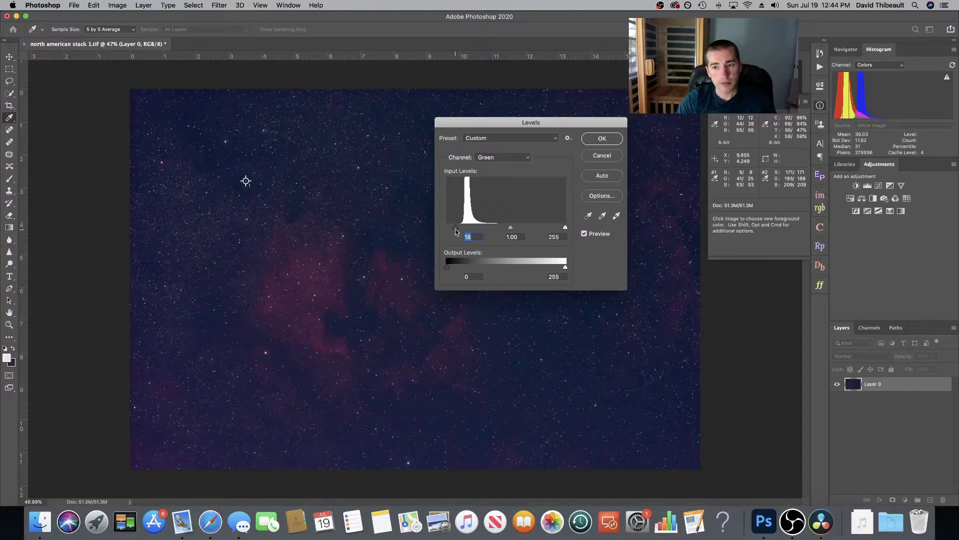
Step: Set the Blue channel's black input level to 31, apply the Levels adjustment and hide the sampler readouts
{"action": "left_click", "coordinate": [526, 159]}
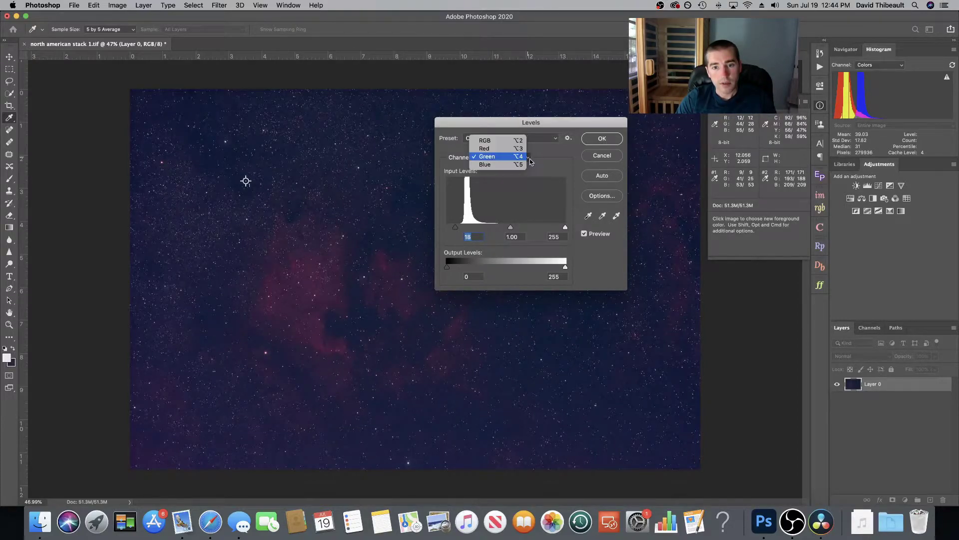
{"action": "left_click", "coordinate": [503, 165]}
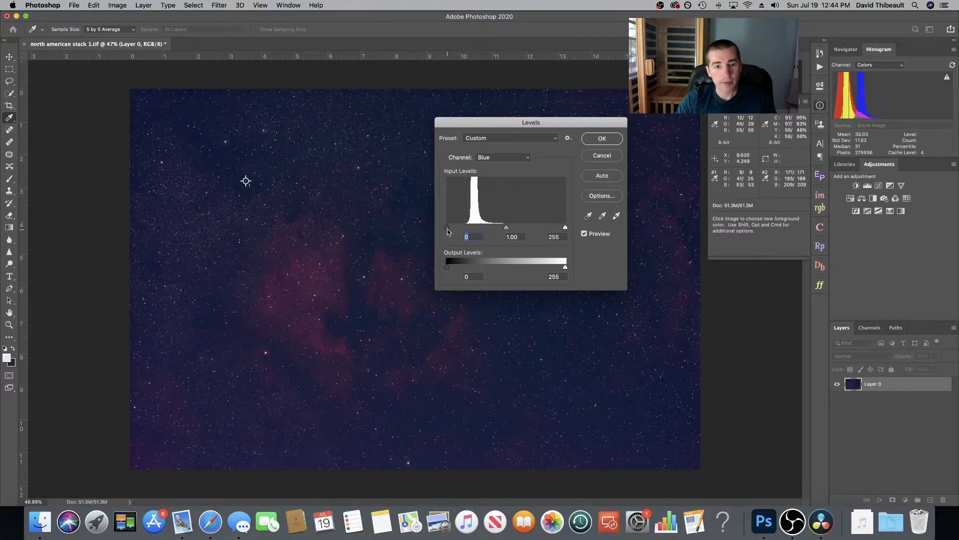
{"action": "left_click_drag", "start_coordinate": [447, 229], "coordinate": [462, 232]}
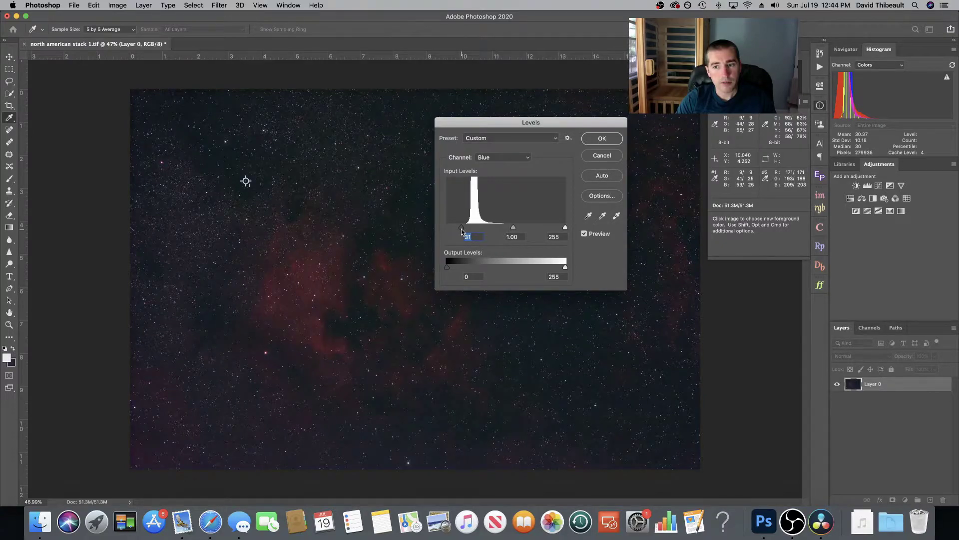
{"action": "left_click", "coordinate": [602, 140]}
{"action": "key", "text": "z"}
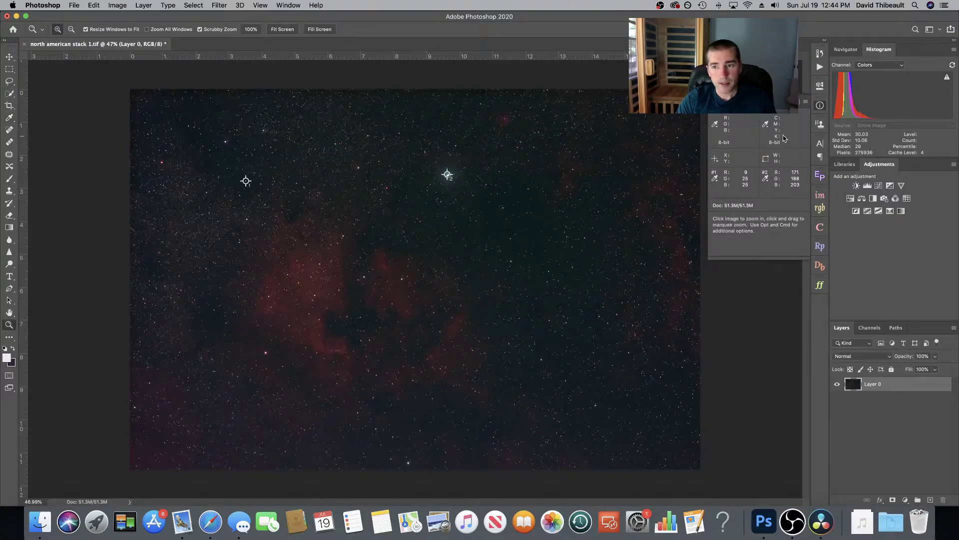
{"action": "left_click", "coordinate": [795, 102]}
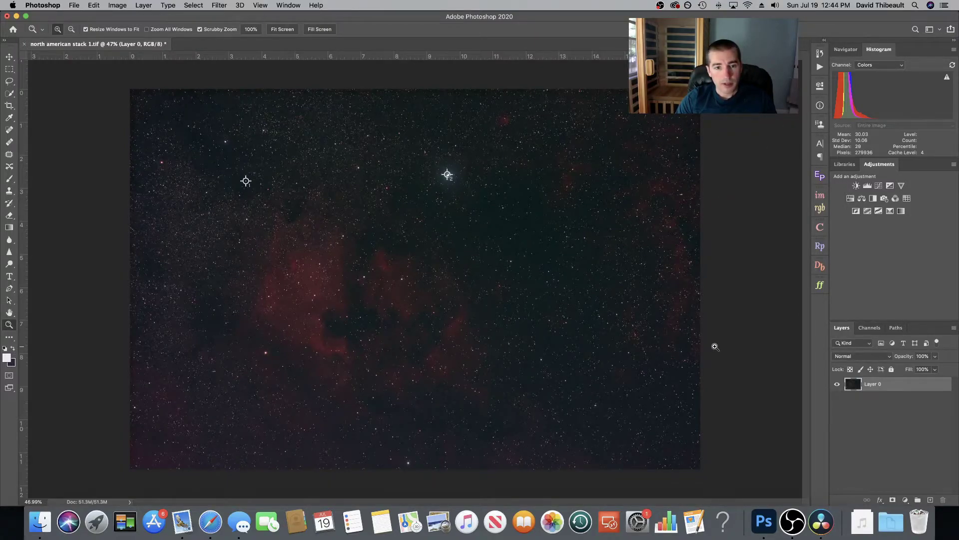
Step: Add a Curves adjustment layer raising input 100 to output 146, and stamp all visible layers into a new layer on top
{"action": "left_click", "coordinate": [879, 185]}
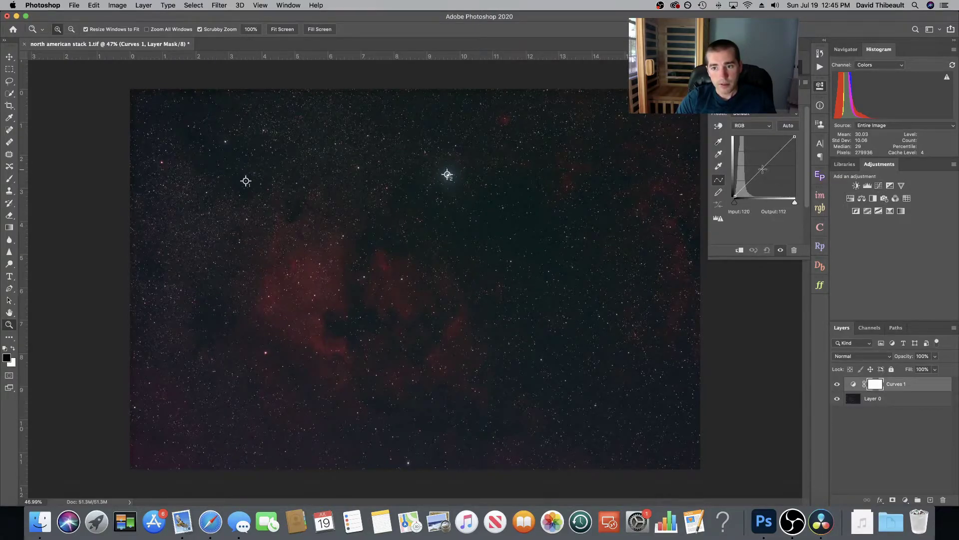
{"action": "left_click_drag", "start_coordinate": [761, 170], "coordinate": [758, 161]}
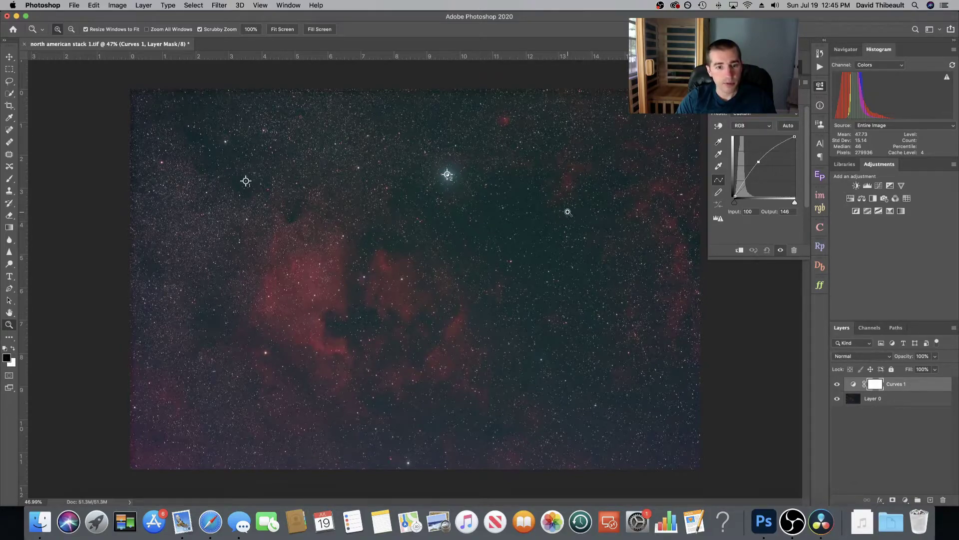
{"action": "left_click", "coordinate": [794, 82]}
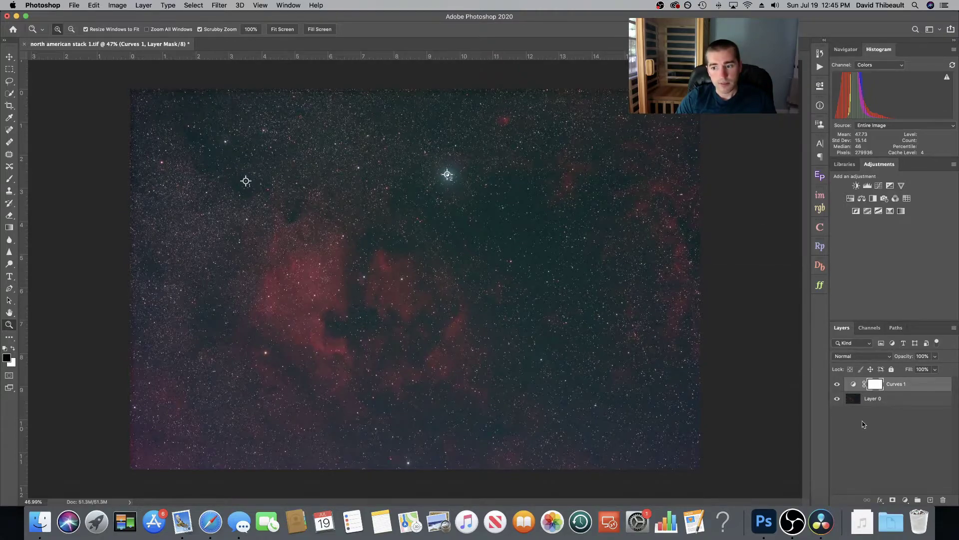
{"action": "left_click", "coordinate": [854, 385]}
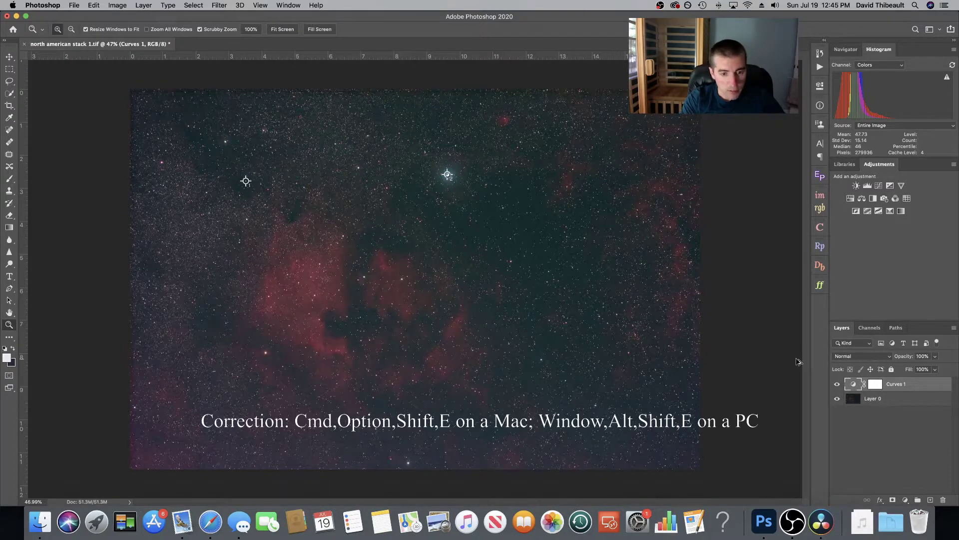
{"action": "key", "text": "super+alt+shift+e"}
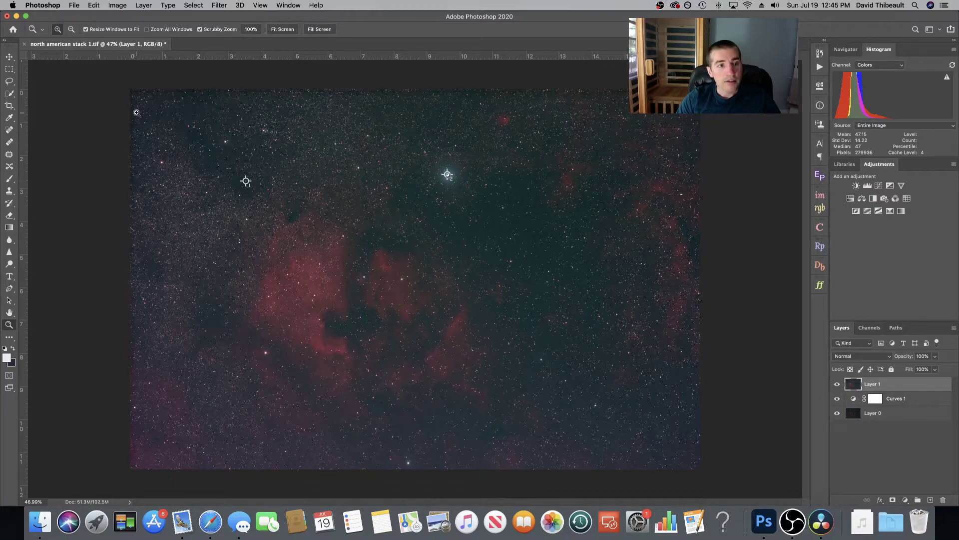
Step: Open a Levels adjustment on the stamped layer with the sampler readouts showing and set the Green channel's black input level to 16
{"action": "left_click", "coordinate": [119, 7]}
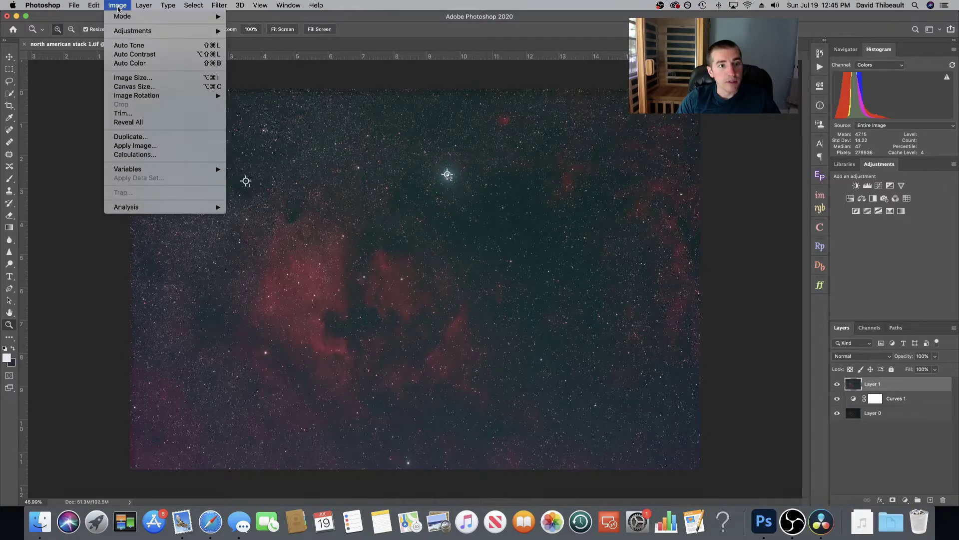
{"action": "mouse_move", "coordinate": [140, 32]}
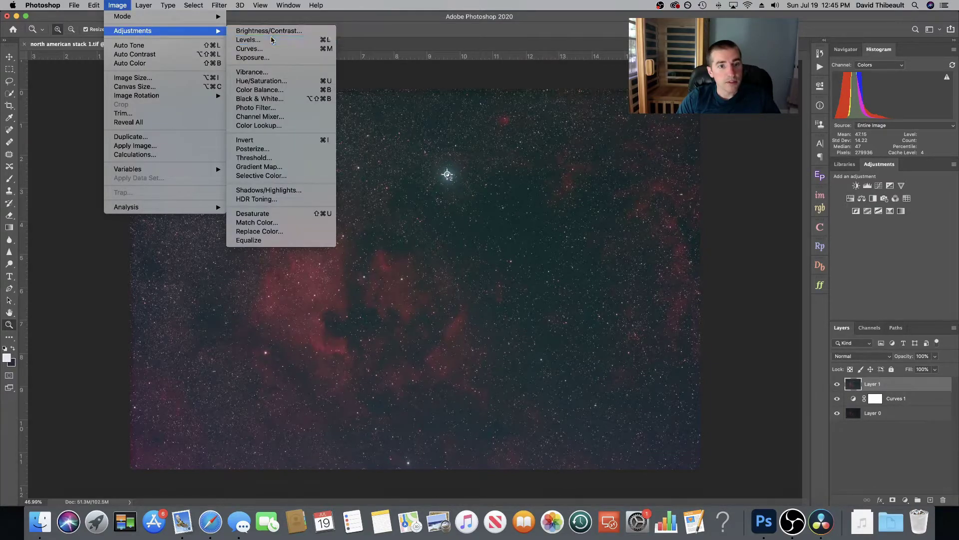
{"action": "left_click", "coordinate": [272, 40]}
{"action": "left_click_drag", "start_coordinate": [491, 129], "coordinate": [330, 175]}
{"action": "left_click", "coordinate": [823, 111]}
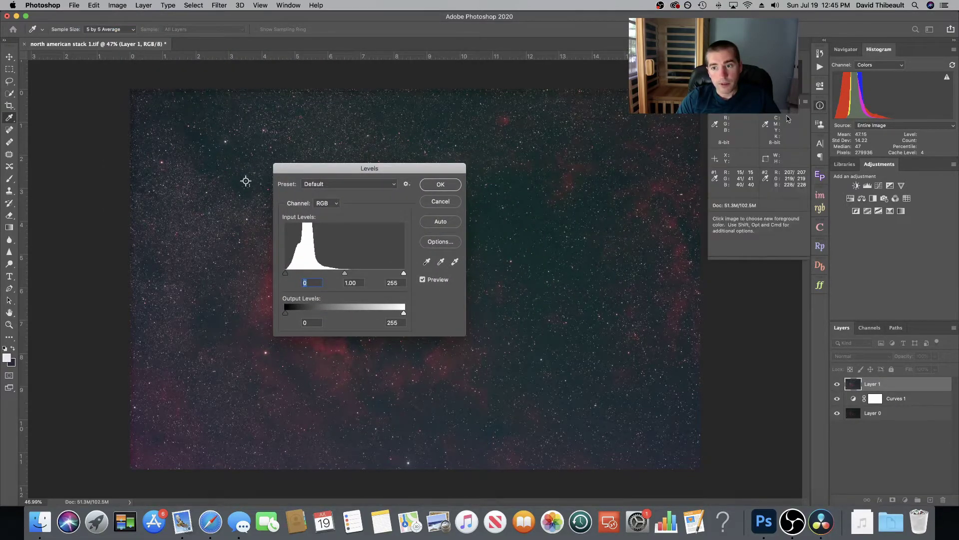
{"action": "left_click_drag", "start_coordinate": [380, 172], "coordinate": [476, 172]}
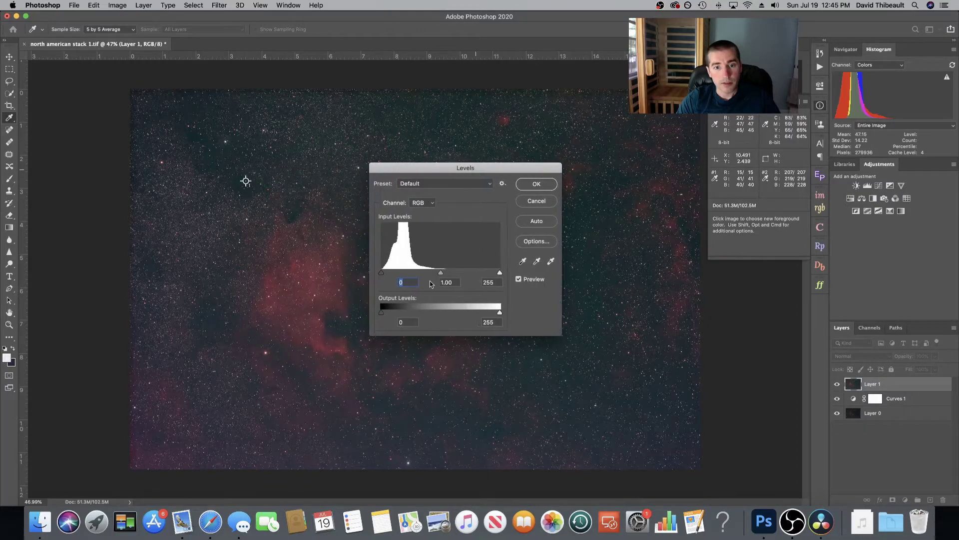
{"action": "left_click", "coordinate": [433, 204]}
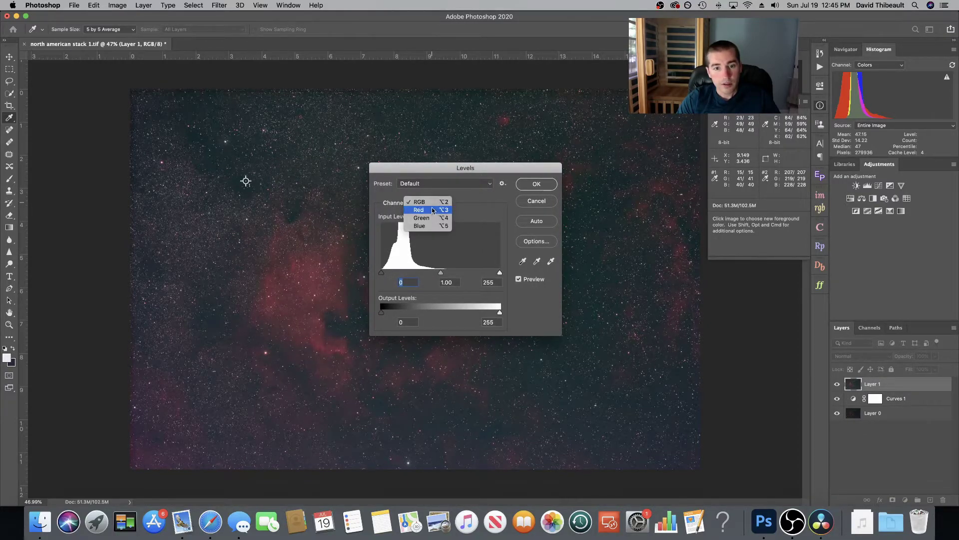
{"action": "left_click", "coordinate": [432, 219]}
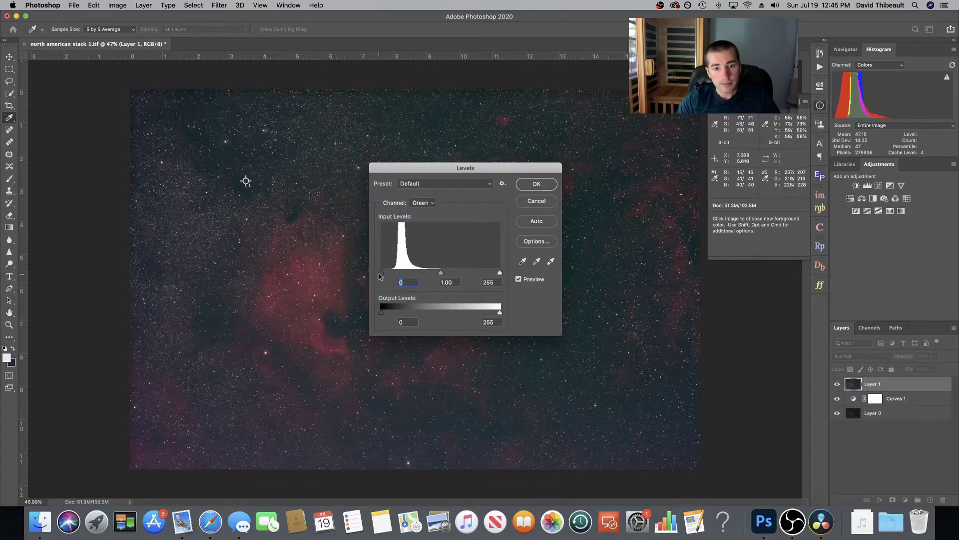
{"action": "left_click_drag", "start_coordinate": [382, 275], "coordinate": [389, 277]}
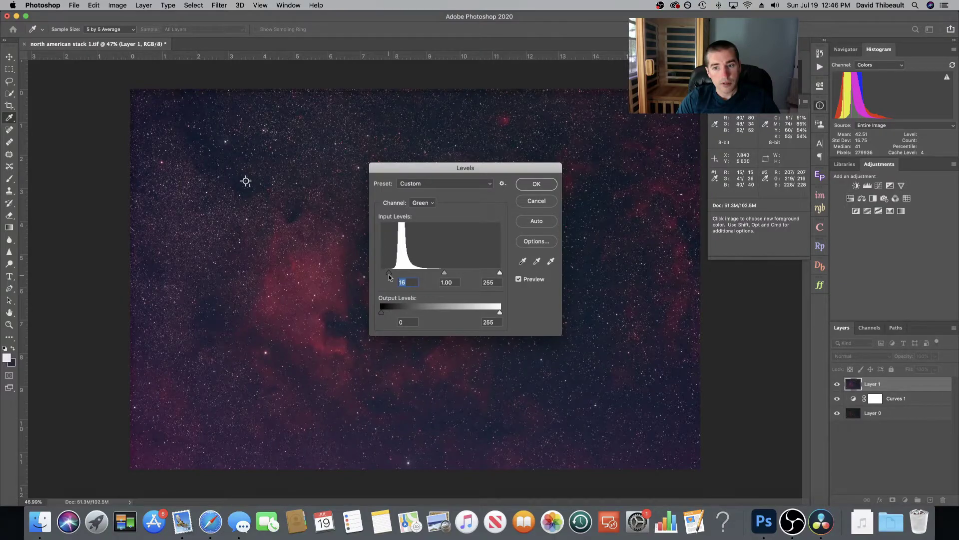
Step: Set the Blue channel's black input level to 15 and apply the Levels adjustment
{"action": "left_click", "coordinate": [428, 203]}
{"action": "left_click", "coordinate": [424, 211]}
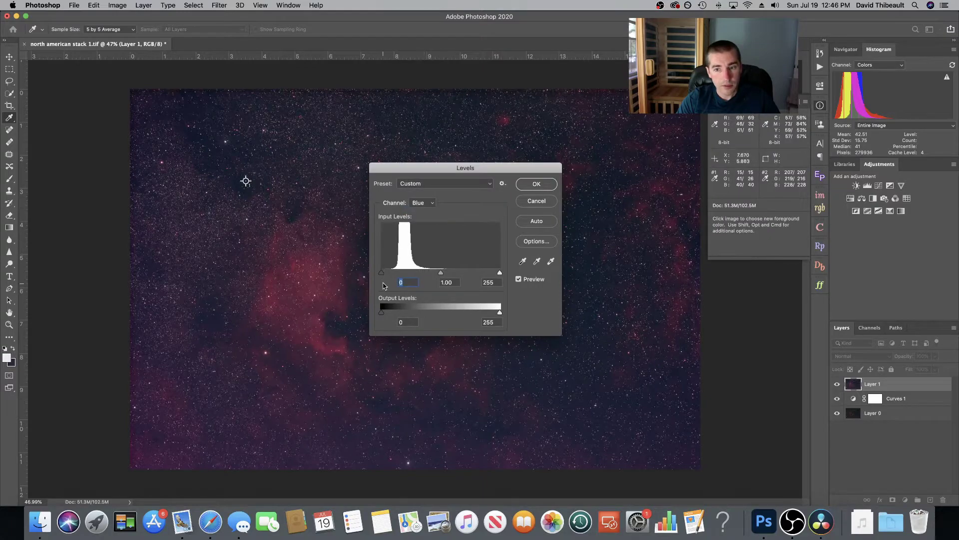
{"action": "left_click_drag", "start_coordinate": [379, 274], "coordinate": [389, 276]}
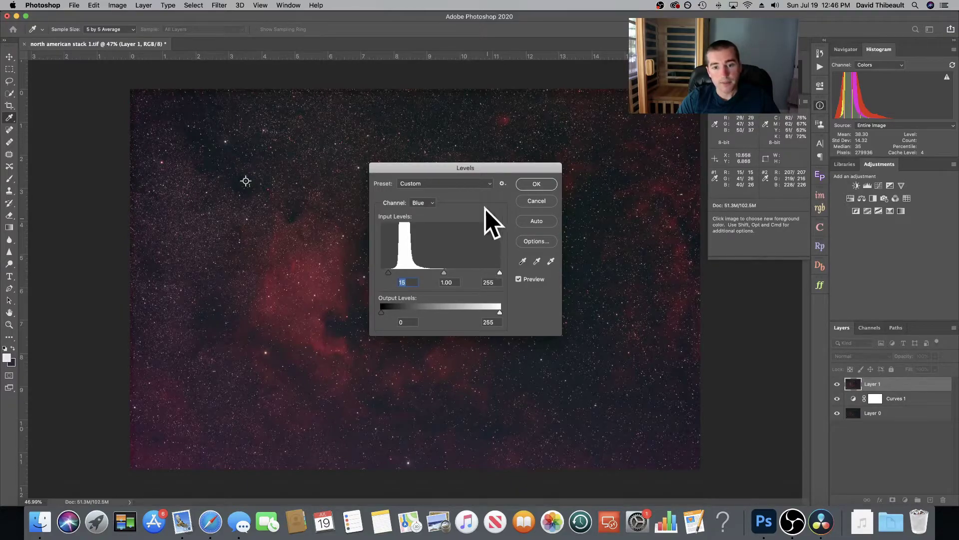
{"action": "left_click", "coordinate": [537, 185]}
{"action": "key", "text": "z"}
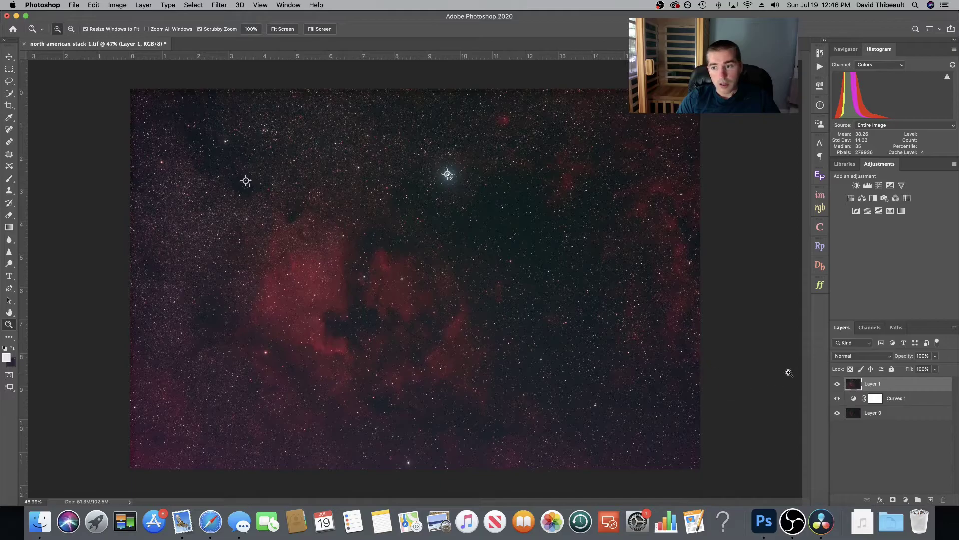
Step: Add a second Curves adjustment layer raising input 102 to output 140, and stamp all visible layers into a new top layer
{"action": "left_click", "coordinate": [879, 186]}
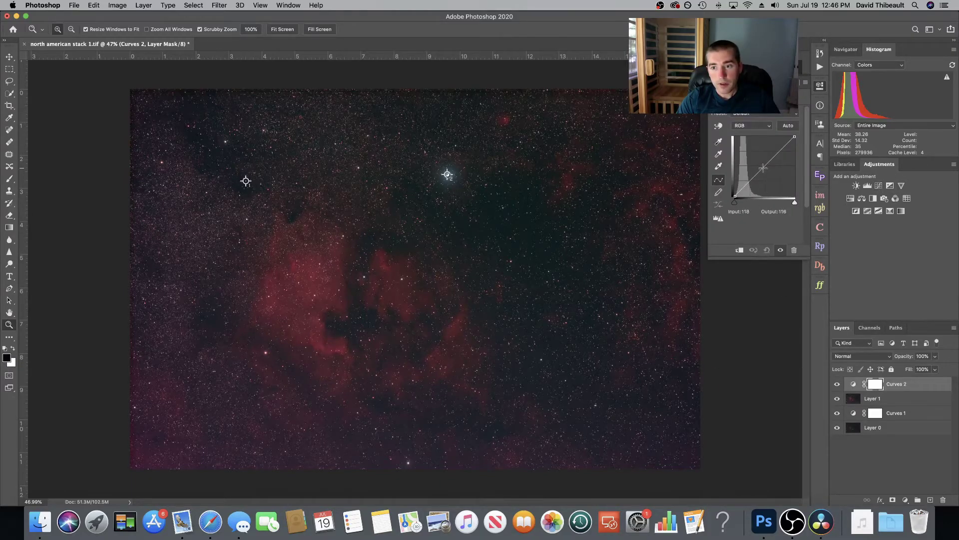
{"action": "left_click_drag", "start_coordinate": [763, 168], "coordinate": [759, 163]}
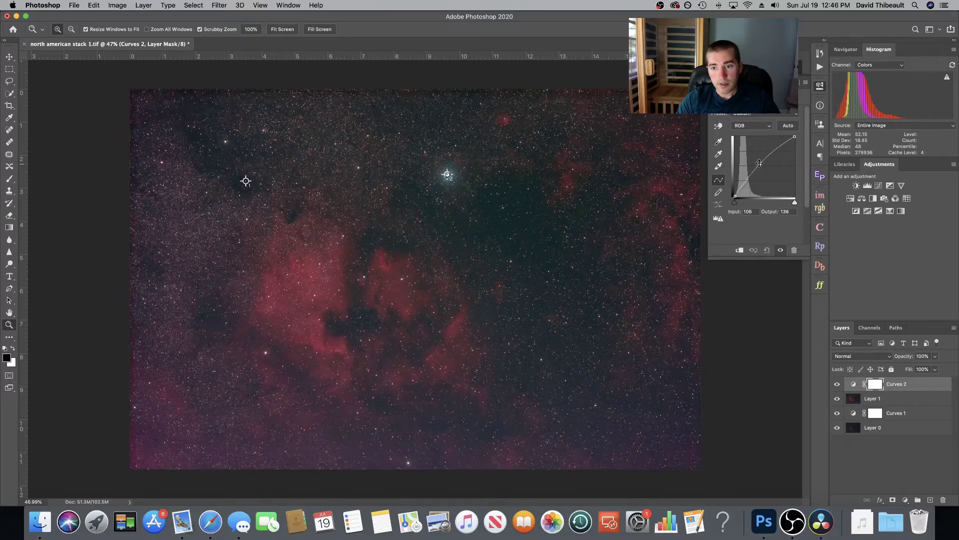
{"action": "left_click_drag", "start_coordinate": [759, 163], "coordinate": [758, 162]}
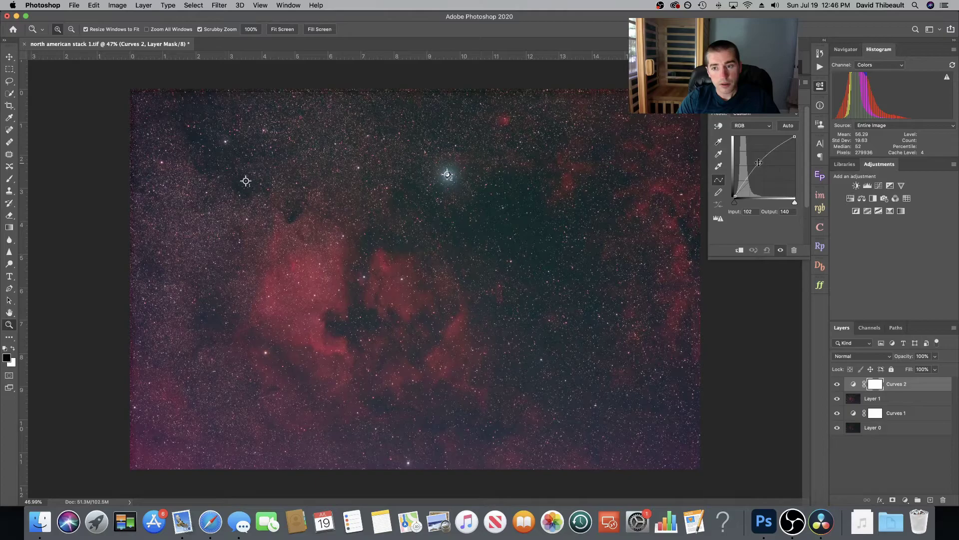
{"action": "left_click", "coordinate": [798, 82]}
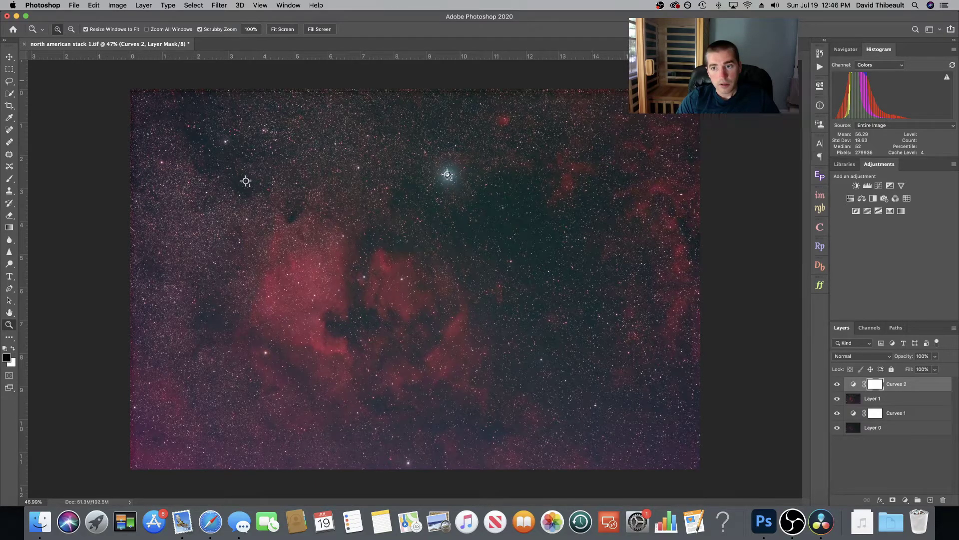
{"action": "left_click", "coordinate": [853, 386]}
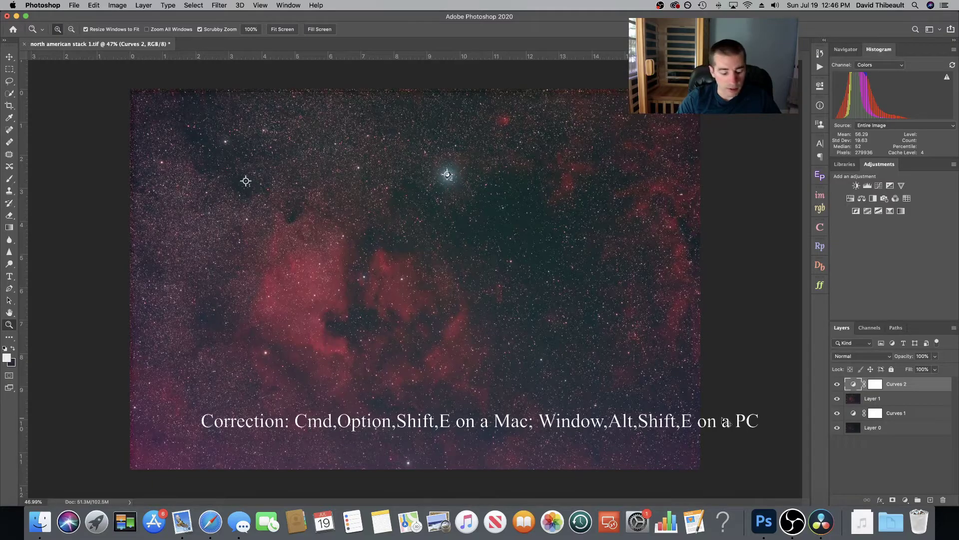
{"action": "key", "text": "super+alt+shift+e"}
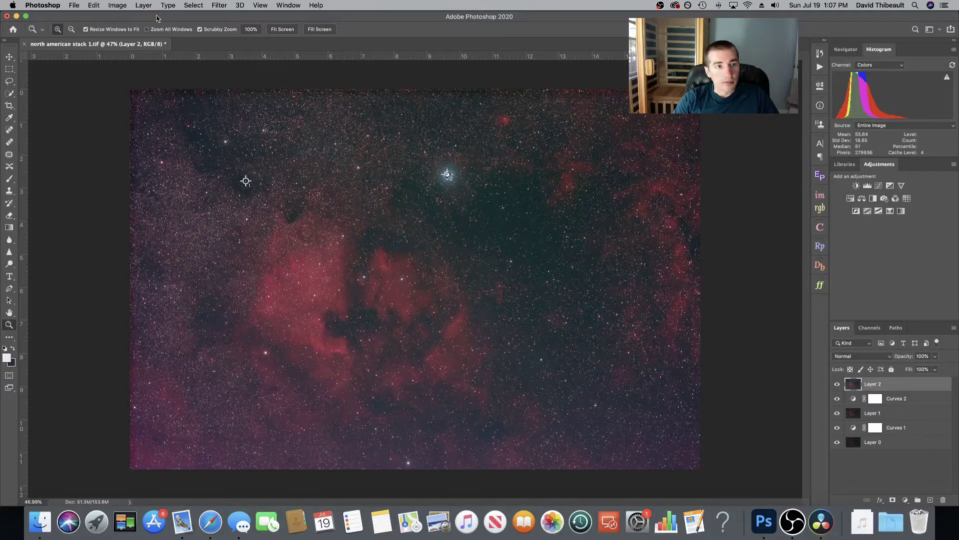
Step: Open Levels on the new top layer with the sampler readouts showing and set the Red channel's black input level to 5
{"action": "left_click", "coordinate": [117, 5]}
{"action": "mouse_move", "coordinate": [136, 34]}
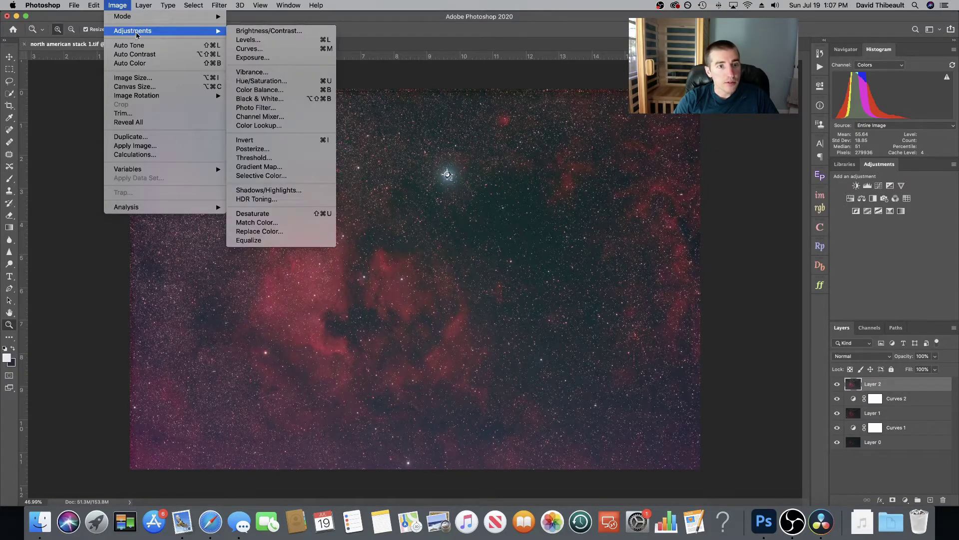
{"action": "left_click", "coordinate": [248, 40]}
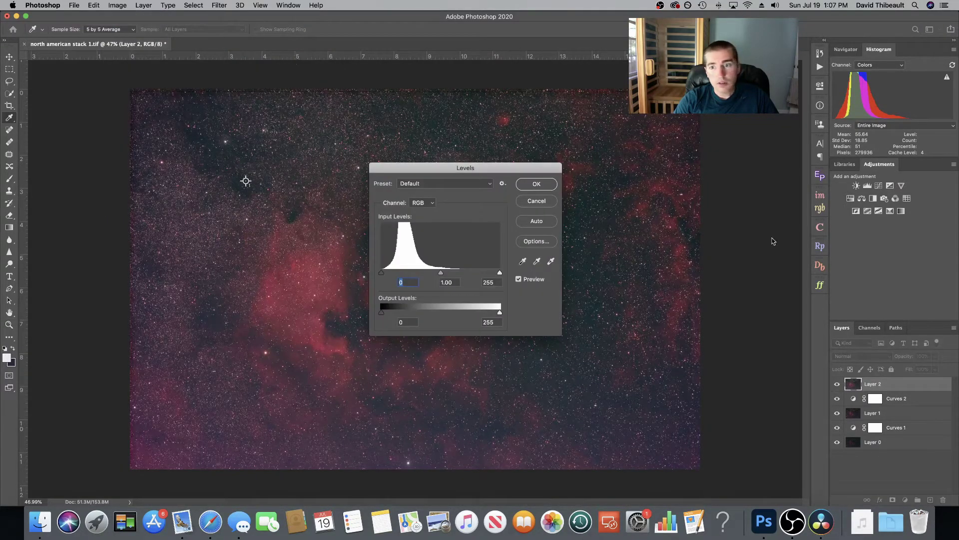
{"action": "left_click", "coordinate": [820, 105]}
{"action": "left_click_drag", "start_coordinate": [497, 174], "coordinate": [486, 171]}
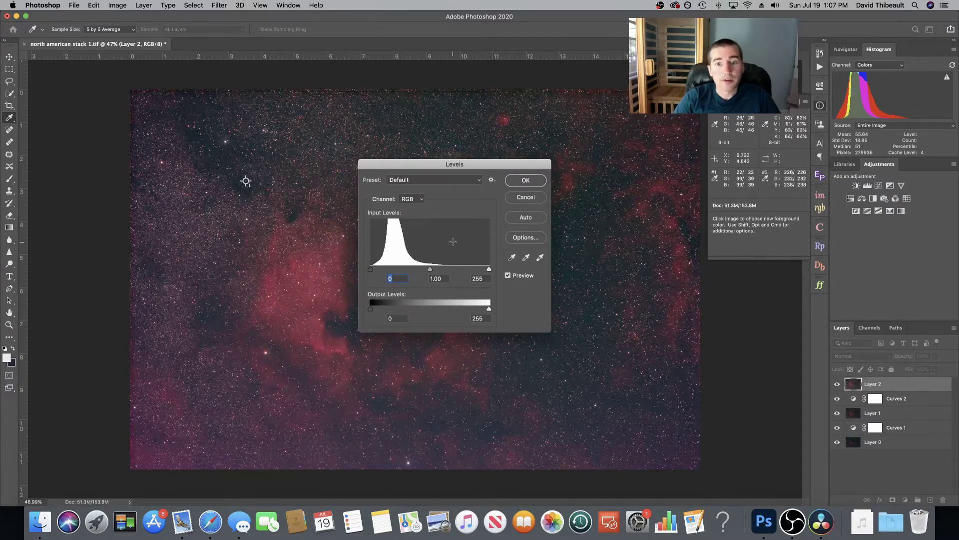
{"action": "left_click", "coordinate": [412, 199]}
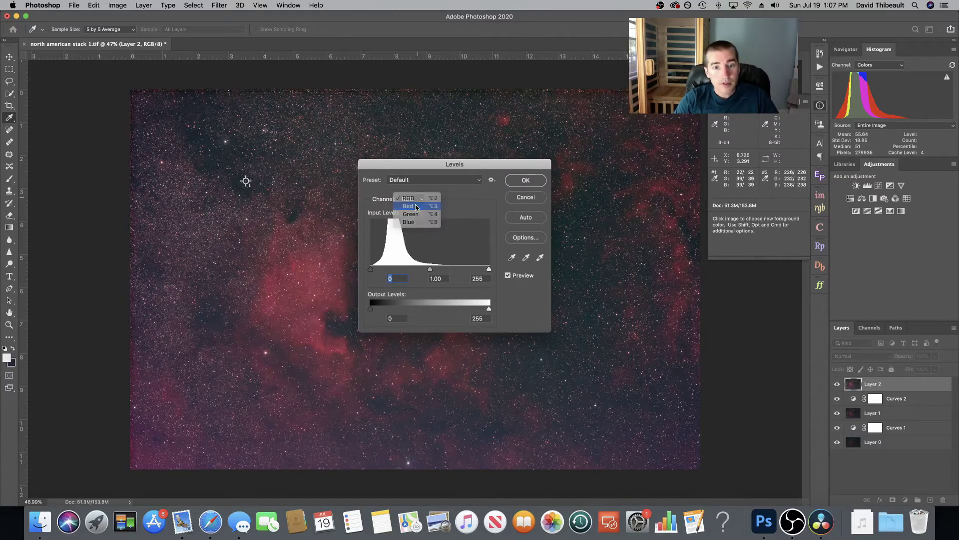
{"action": "left_click", "coordinate": [408, 208]}
{"action": "left_click_drag", "start_coordinate": [370, 271], "coordinate": [372, 271]}
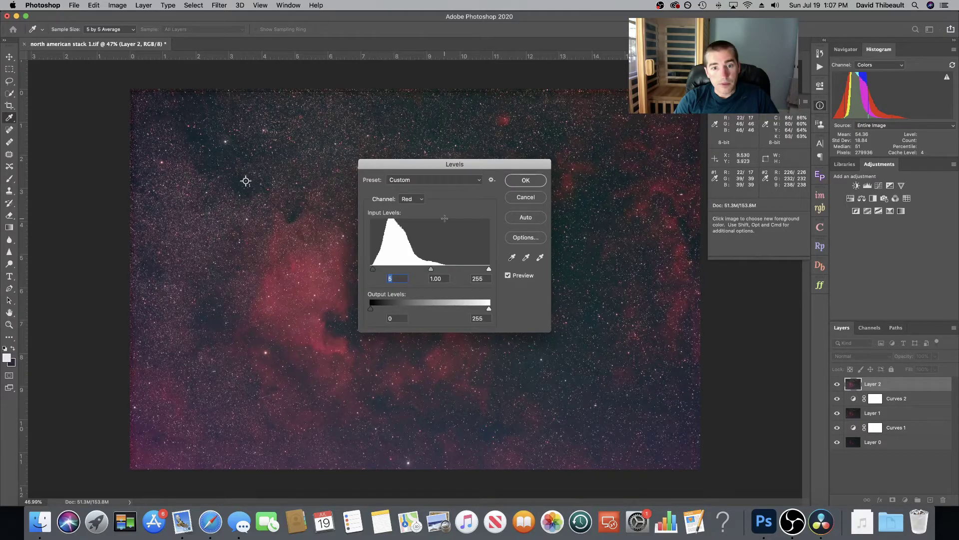
Step: Set the Green channel's black input level to 14 in the Levels adjustment
{"action": "left_click", "coordinate": [422, 200]}
{"action": "left_click", "coordinate": [419, 209]}
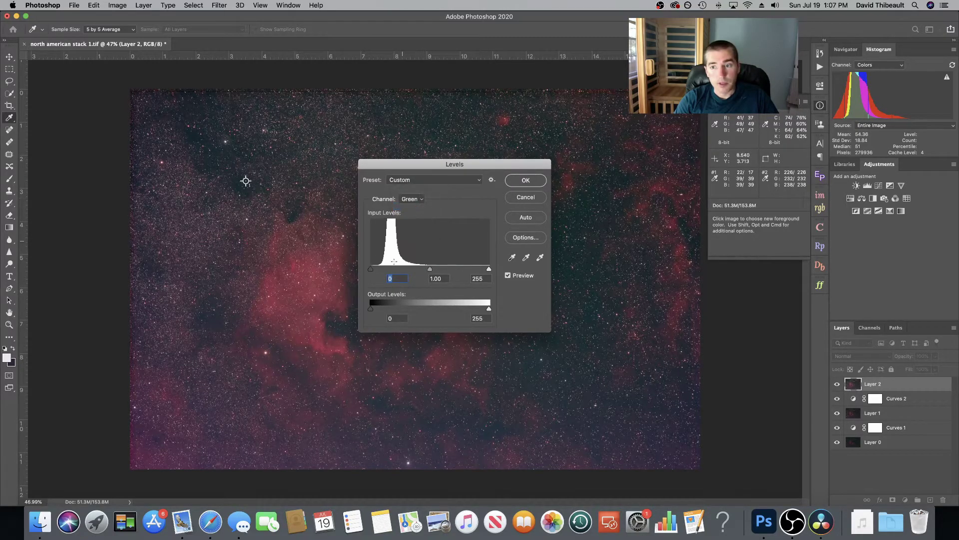
{"action": "left_click_drag", "start_coordinate": [371, 271], "coordinate": [378, 272]}
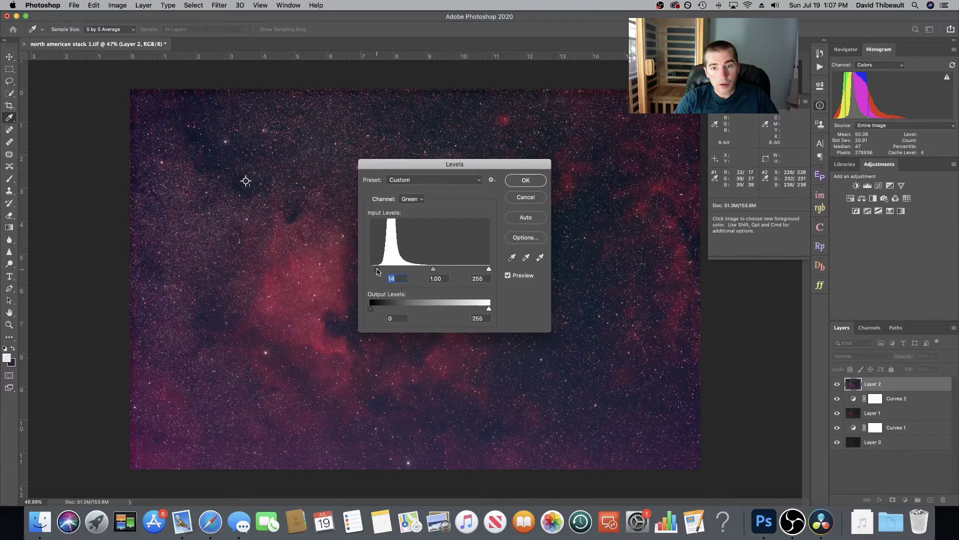
Step: Set the Blue channel's black input level to 15, apply the Levels adjustment and hide the sampler readouts
{"action": "left_click", "coordinate": [414, 199]}
{"action": "left_click", "coordinate": [415, 207]}
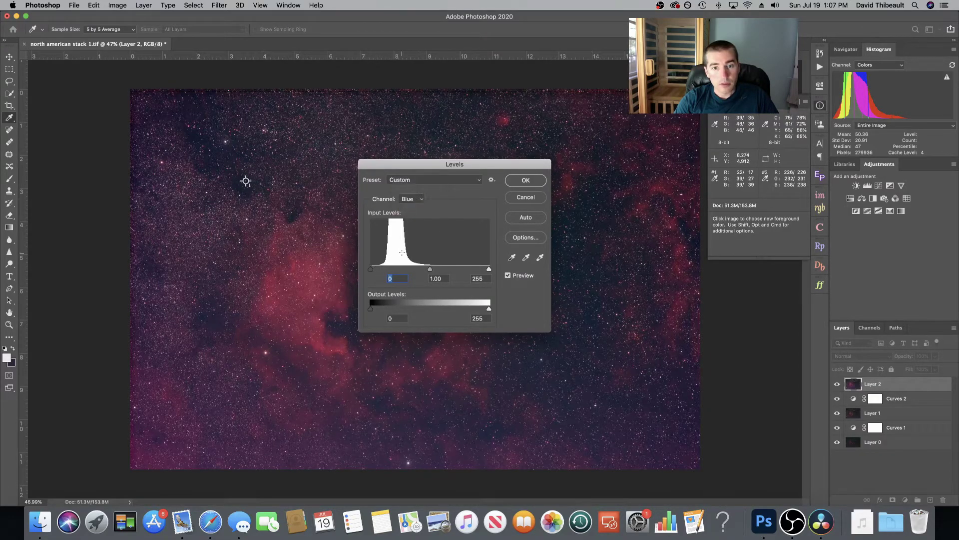
{"action": "left_click_drag", "start_coordinate": [371, 270], "coordinate": [377, 272]}
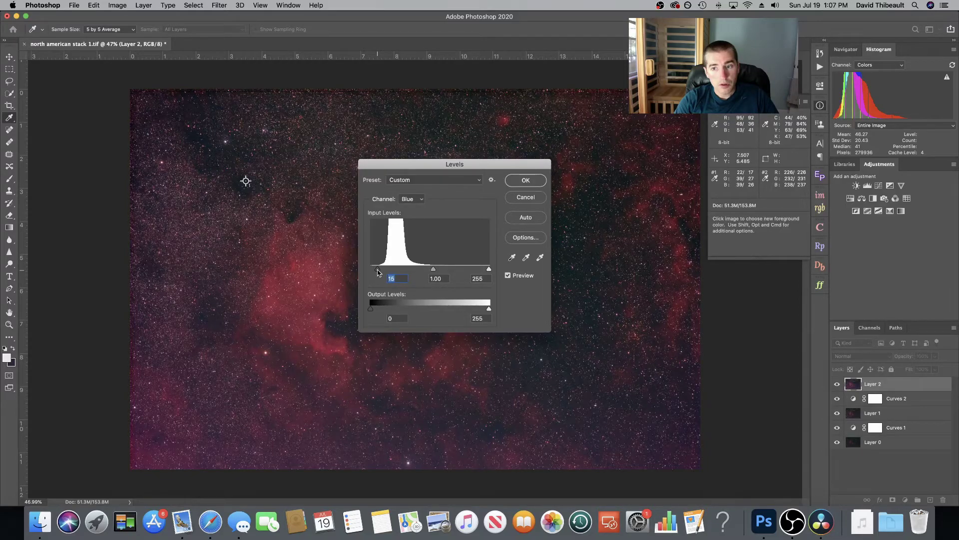
{"action": "left_click", "coordinate": [526, 181]}
{"action": "key", "text": "z"}
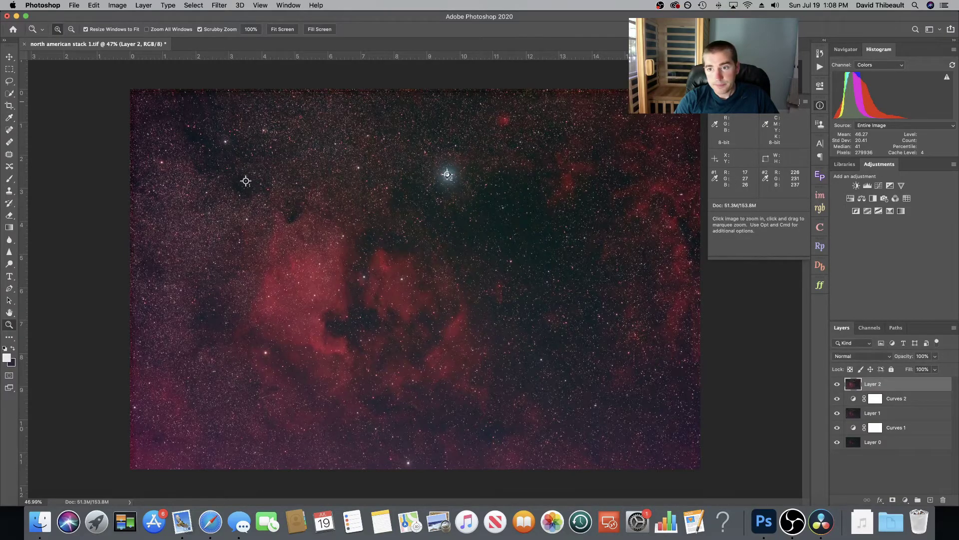
{"action": "left_click", "coordinate": [795, 101]}
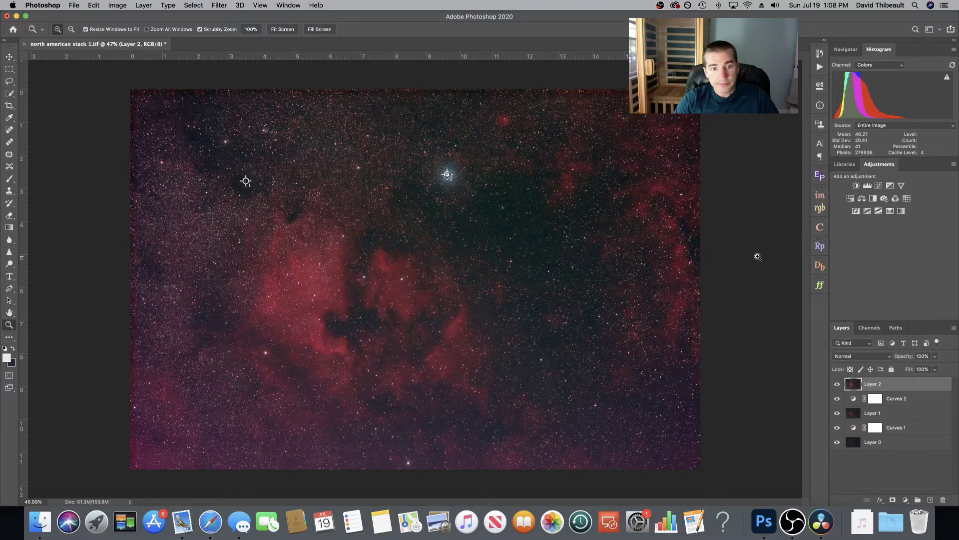
Step: Add an S-shaped Curves adjustment layer with raised upper midtones and input 66 lowered to output 60, and stamp all visible layers on top
{"action": "left_click", "coordinate": [879, 186]}
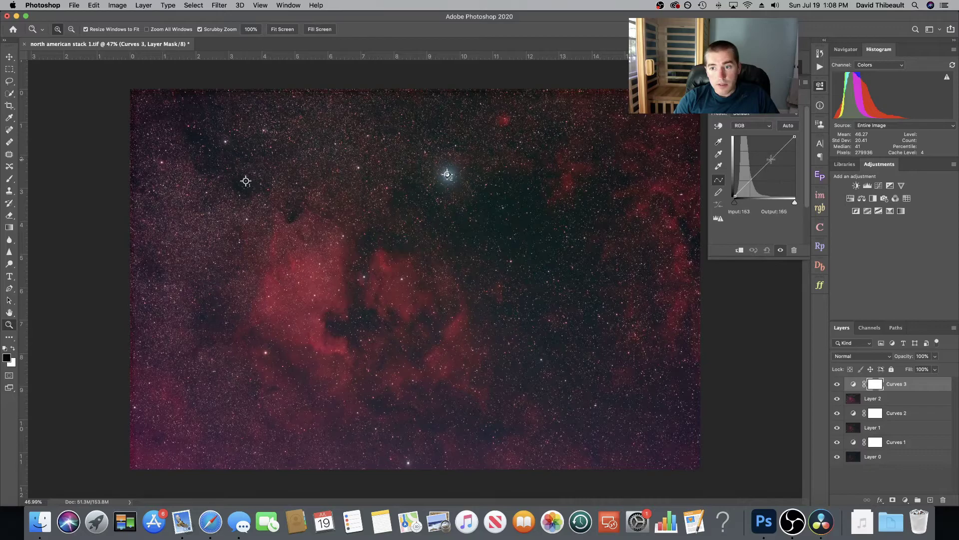
{"action": "left_click_drag", "start_coordinate": [771, 159], "coordinate": [751, 181]}
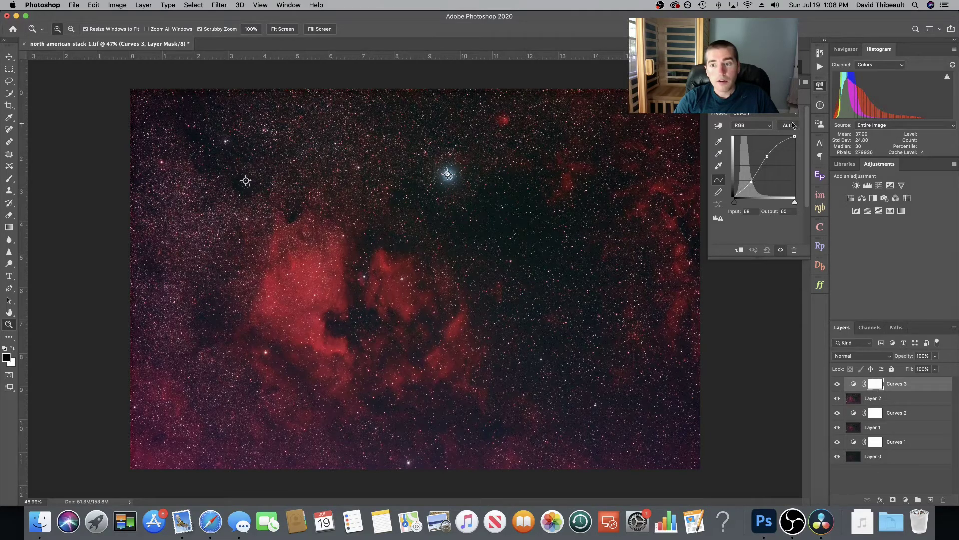
{"action": "left_click", "coordinate": [796, 83]}
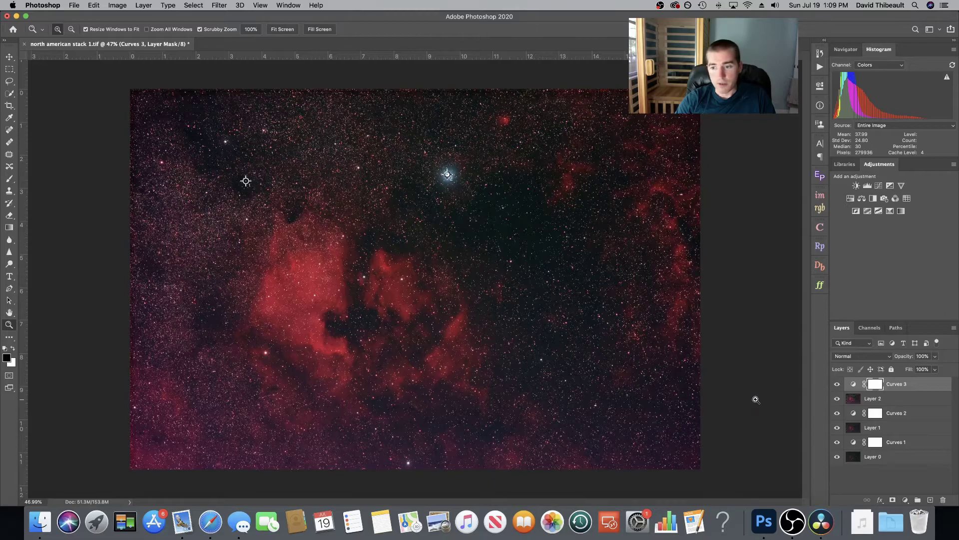
{"action": "left_click", "coordinate": [854, 385]}
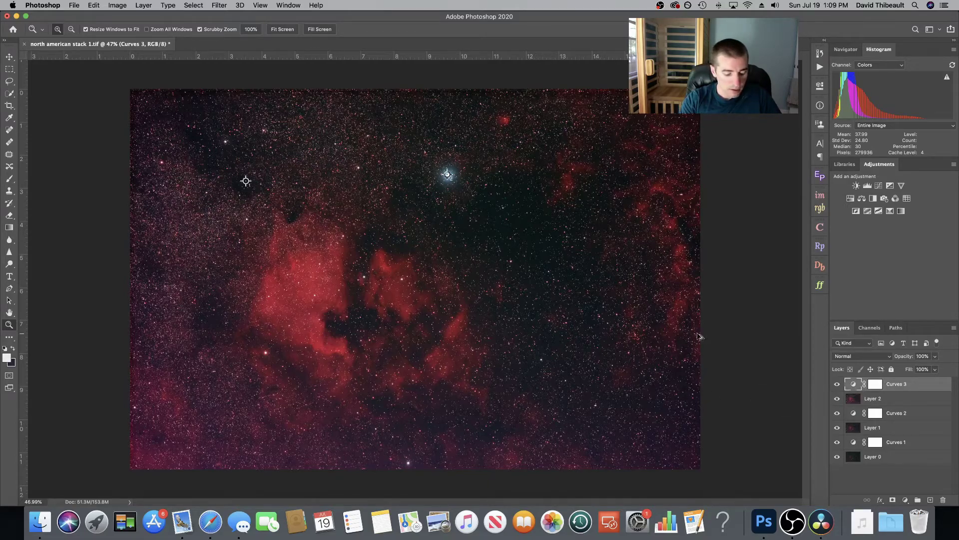
{"action": "key", "text": "super+alt+shift+e"}
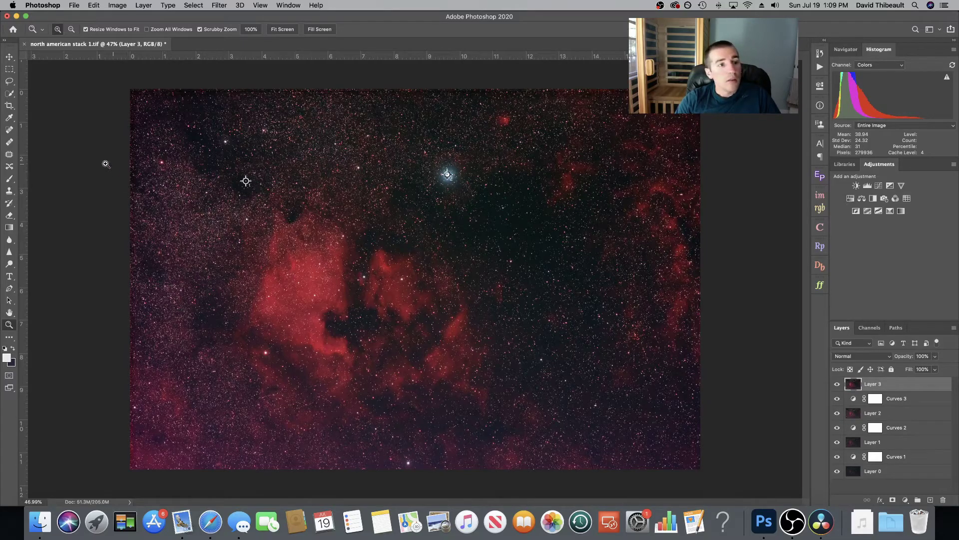
Step: Crop a thin strip off all four edges of the image and apply the crop
{"action": "left_click", "coordinate": [10, 106]}
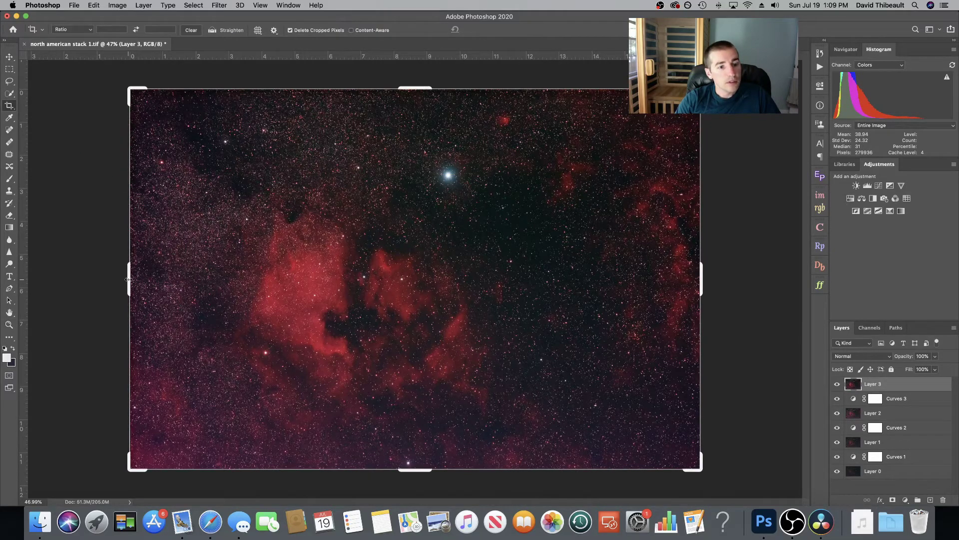
{"action": "left_click_drag", "start_coordinate": [128, 280], "coordinate": [139, 269]}
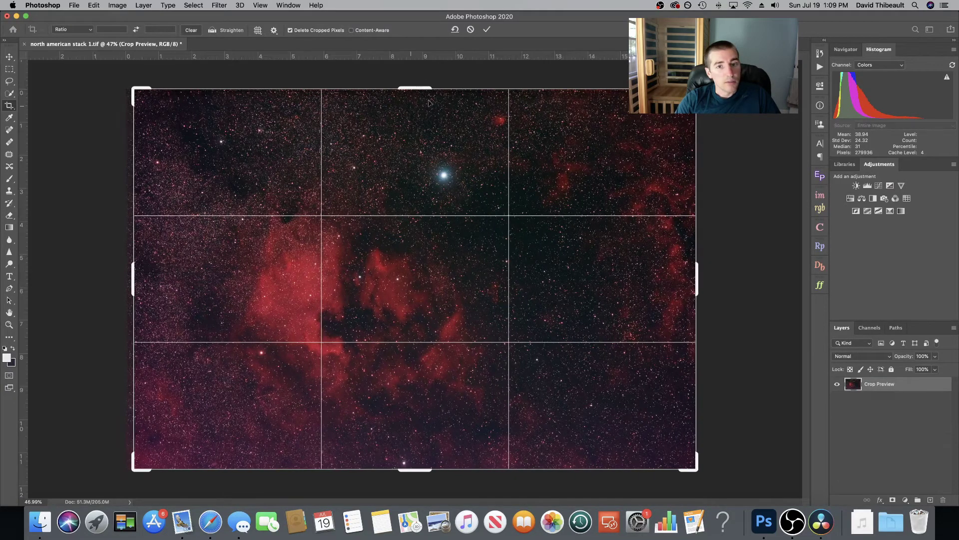
{"action": "left_click_drag", "start_coordinate": [418, 90], "coordinate": [417, 95]}
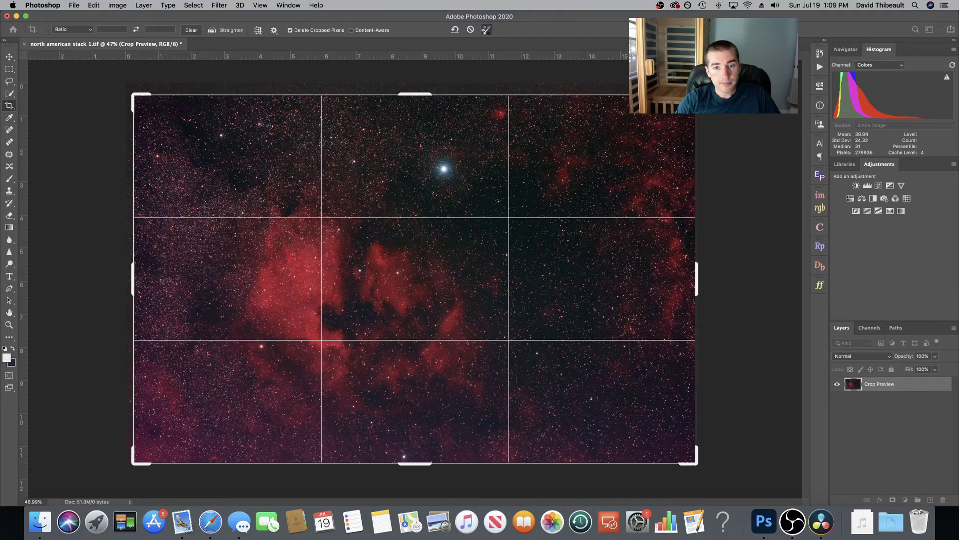
{"action": "left_click", "coordinate": [486, 30]}
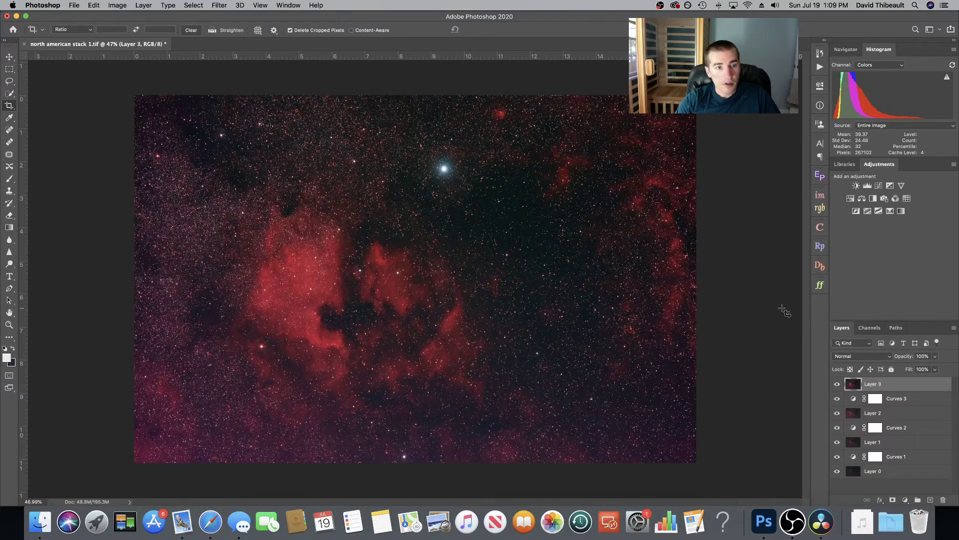